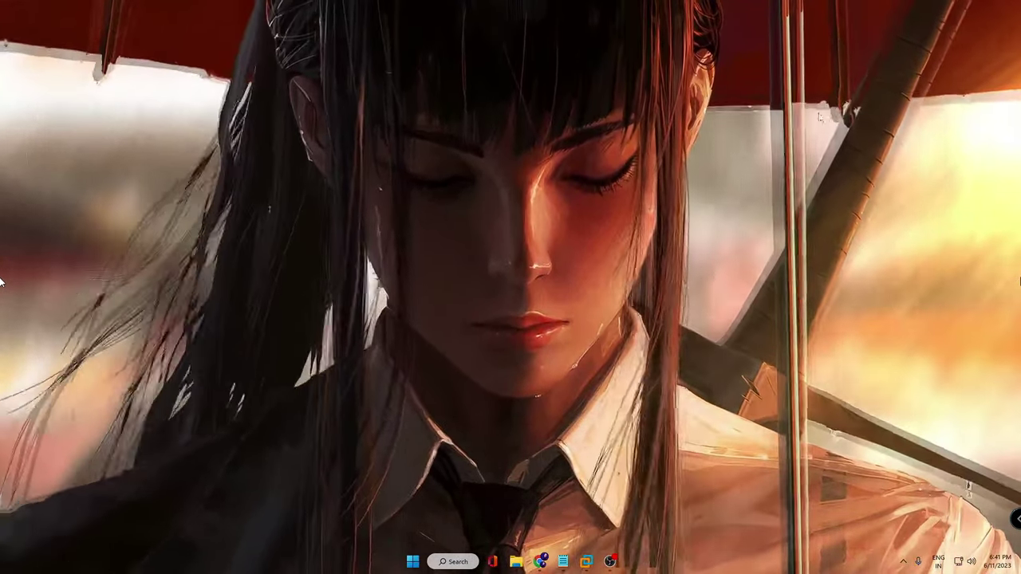
Open Task Manager, sort the processes by disk usage from highest to lowest, and minimize the window
{"action": "right_click", "coordinate": [416, 562]}
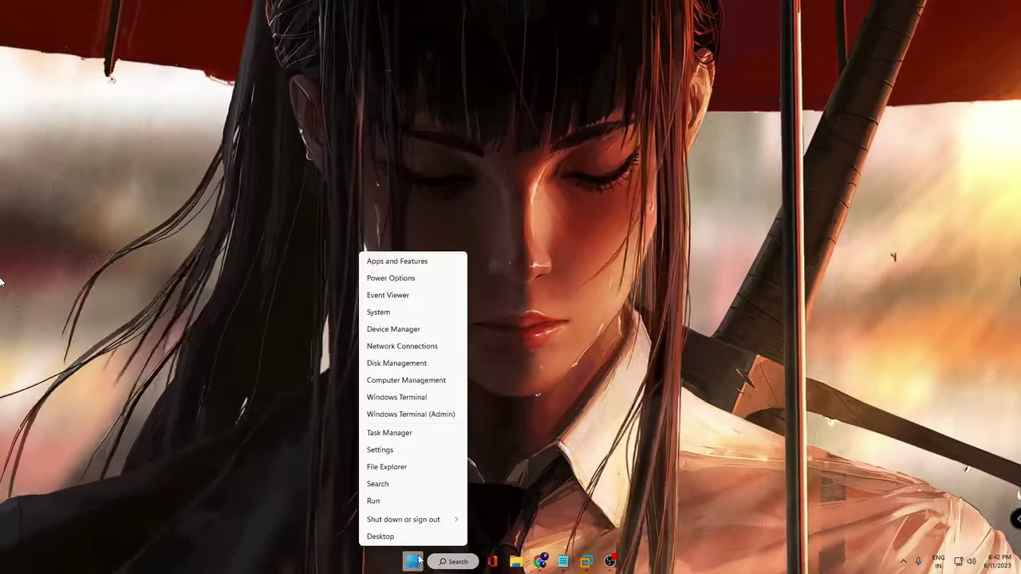
{"action": "left_click", "coordinate": [413, 438]}
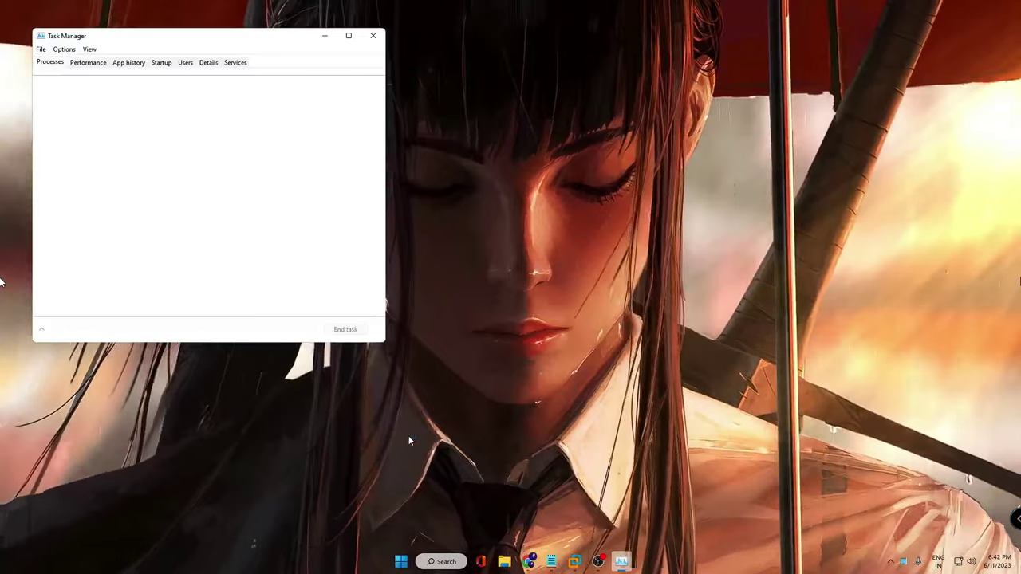
{"action": "left_click_drag", "start_coordinate": [632, 128], "coordinate": [632, 161]}
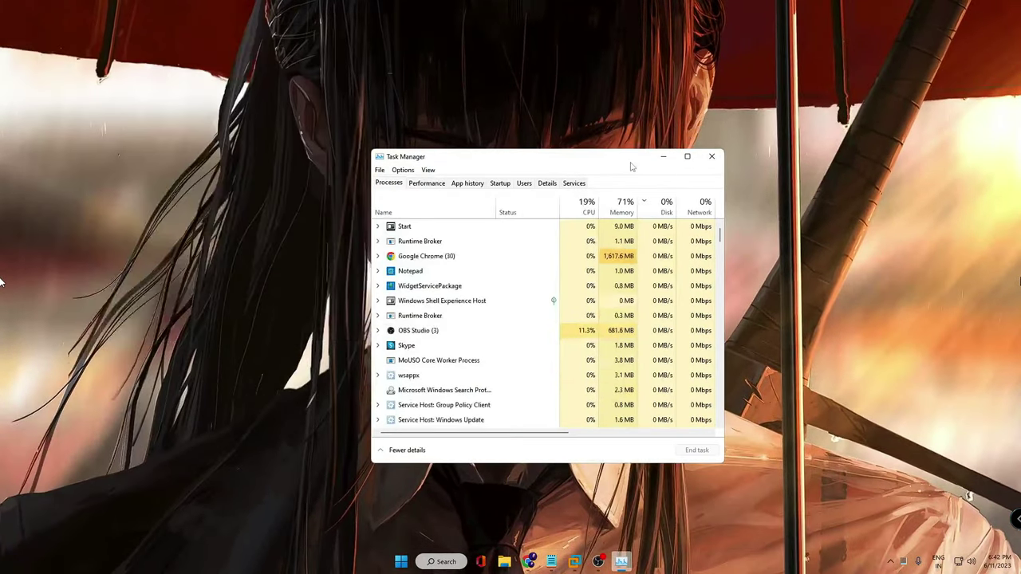
{"action": "left_click", "coordinate": [653, 209]}
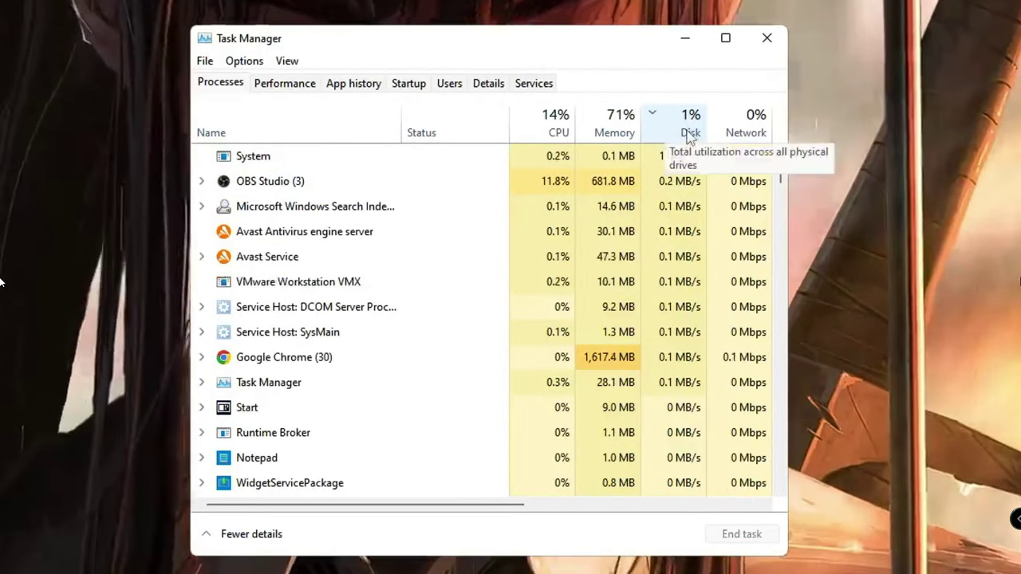
{"action": "left_click", "coordinate": [691, 134]}
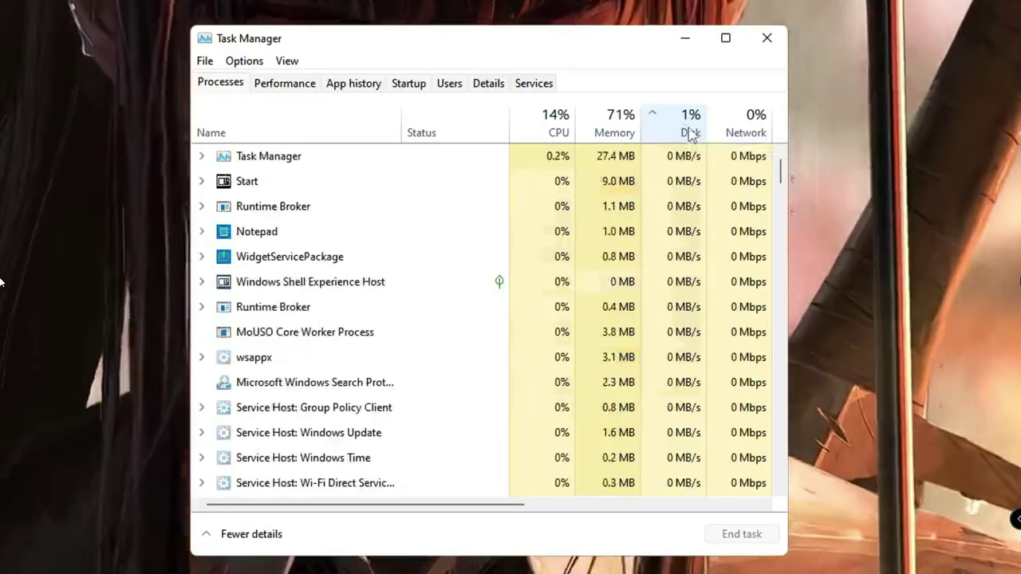
{"action": "left_click", "coordinate": [690, 134]}
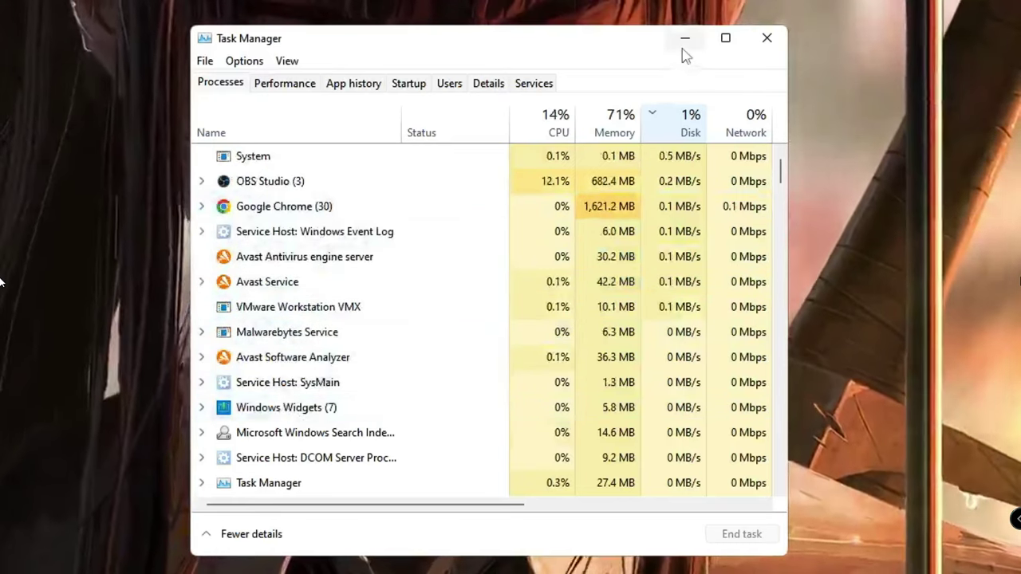
{"action": "left_click", "coordinate": [683, 39]}
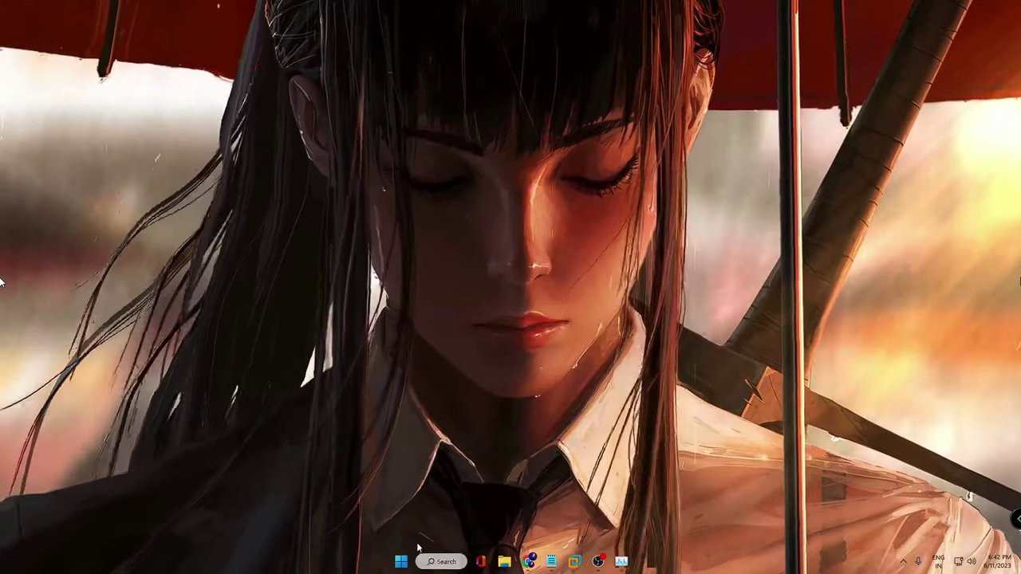
Check the Widgets entry in the taskbar settings and close Settings
{"action": "right_click", "coordinate": [673, 567]}
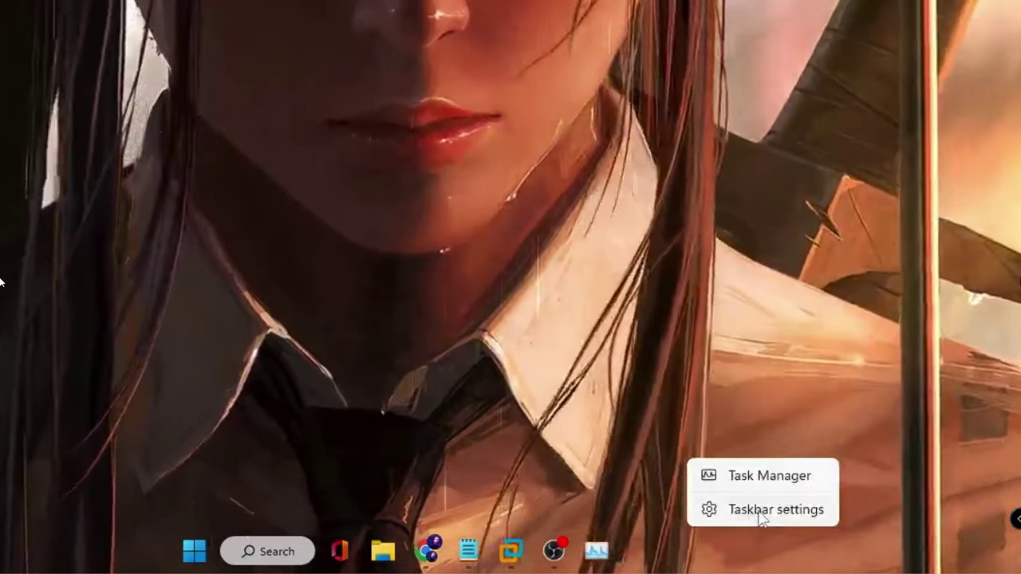
{"action": "left_click", "coordinate": [761, 517]}
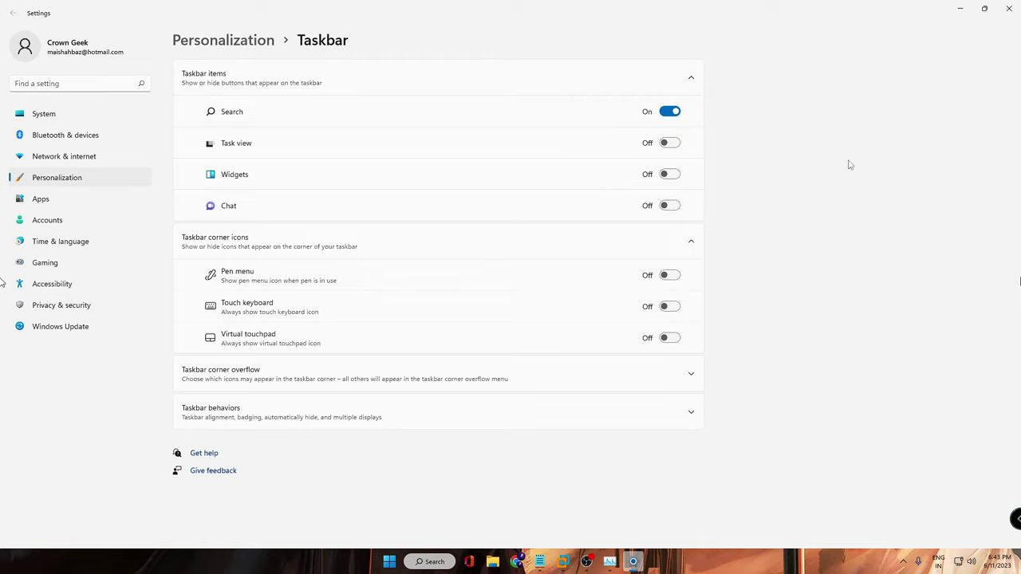
{"action": "left_click", "coordinate": [1012, 10]}
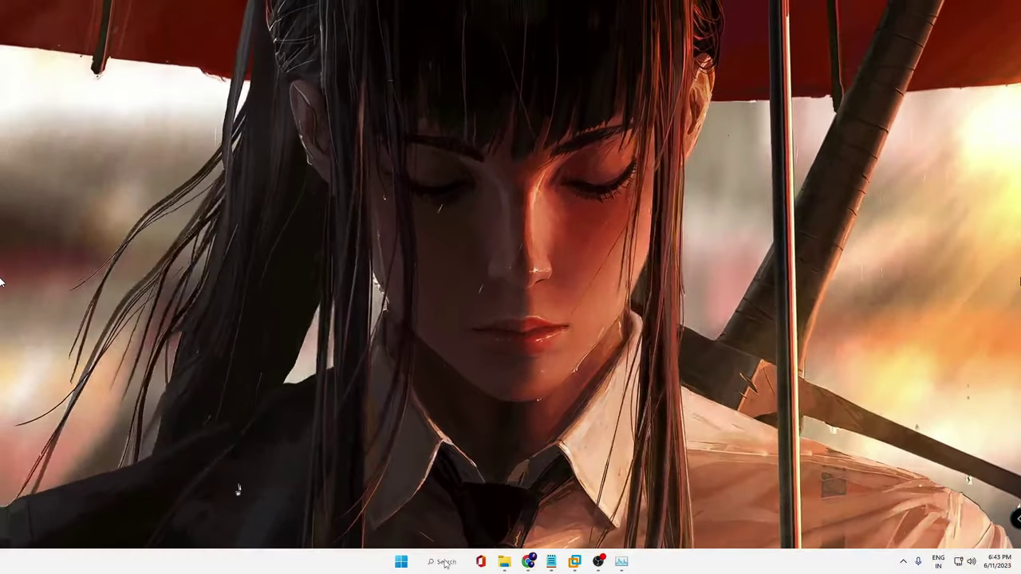
Search Windows for gpedit, open the Local Group Policy Editor, and widen its tree pane
{"action": "left_click", "coordinate": [449, 561]}
{"action": "type", "text": "gpedit"}
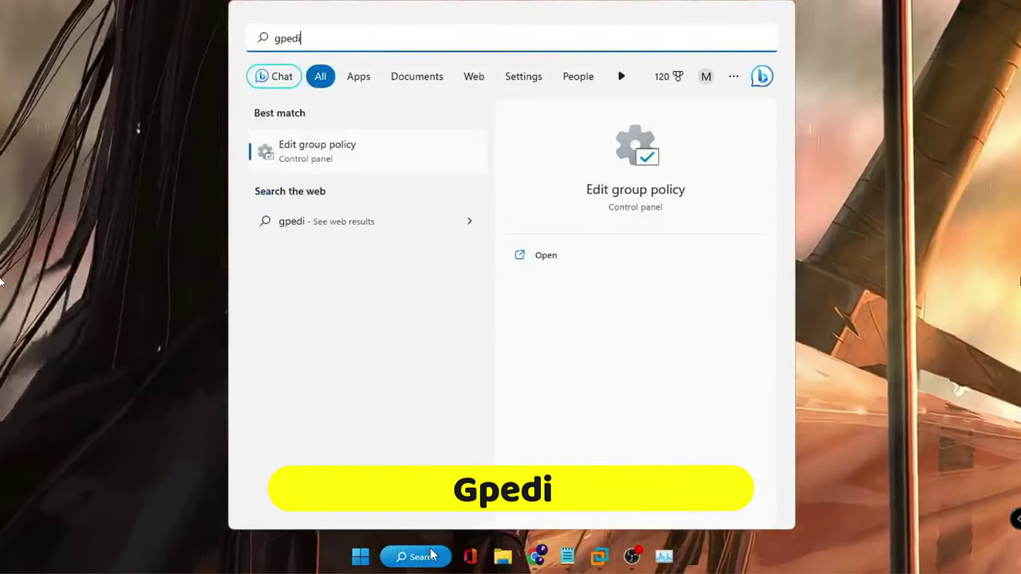
{"action": "left_click", "coordinate": [347, 154]}
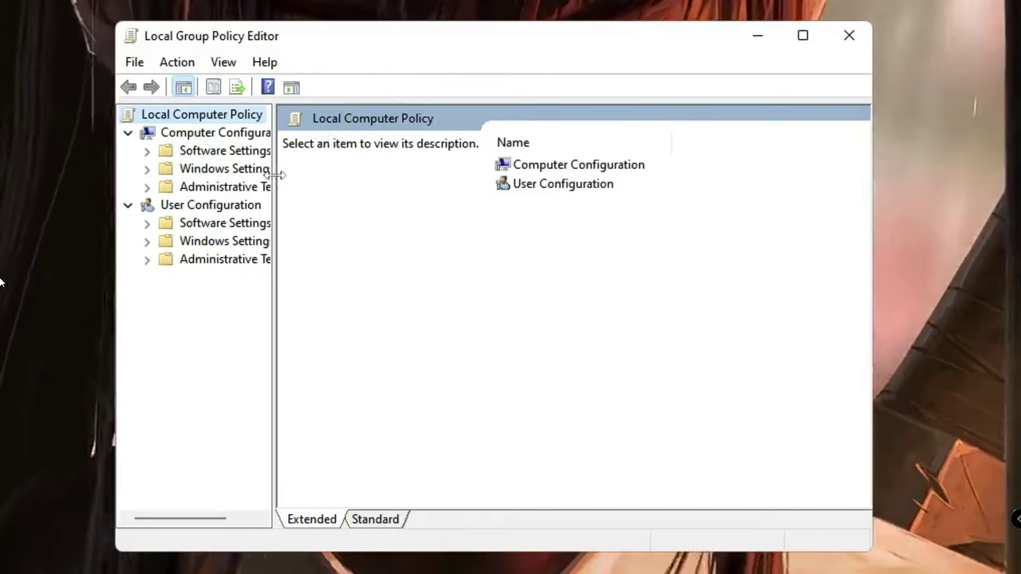
{"action": "left_click_drag", "start_coordinate": [407, 224], "coordinate": [434, 227]}
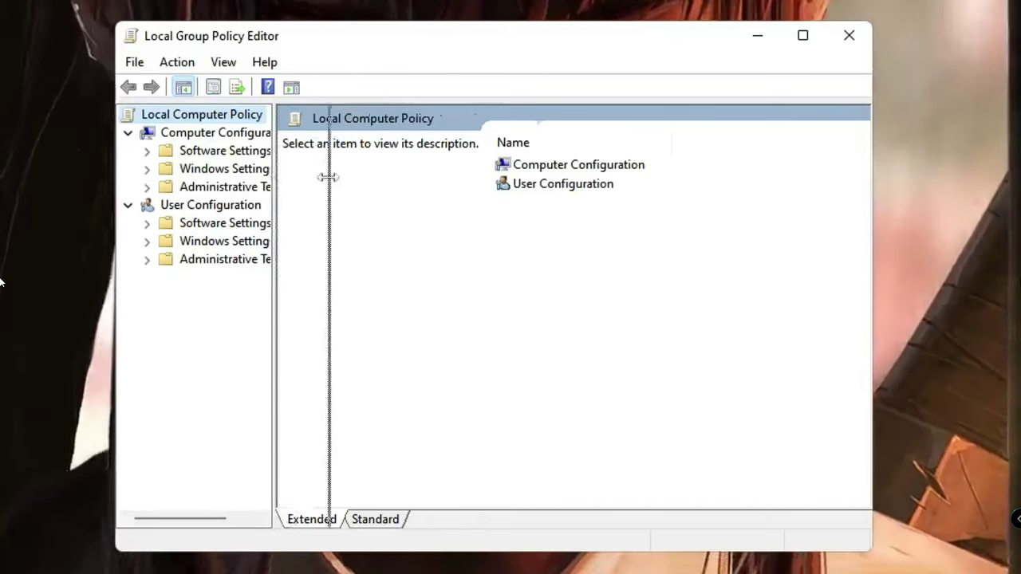
{"action": "left_click_drag", "start_coordinate": [328, 177], "coordinate": [328, 177]}
Show the Widgets policies under Computer Configuration, Administrative Templates, Windows Components
{"action": "left_click", "coordinate": [239, 186]}
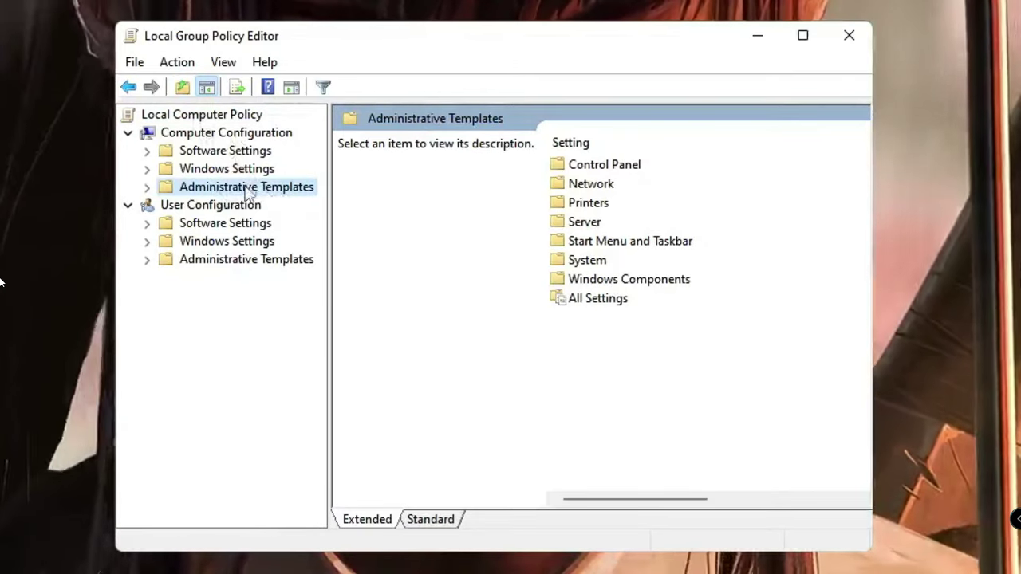
{"action": "double_click", "coordinate": [246, 190]}
{"action": "left_click", "coordinate": [256, 315]}
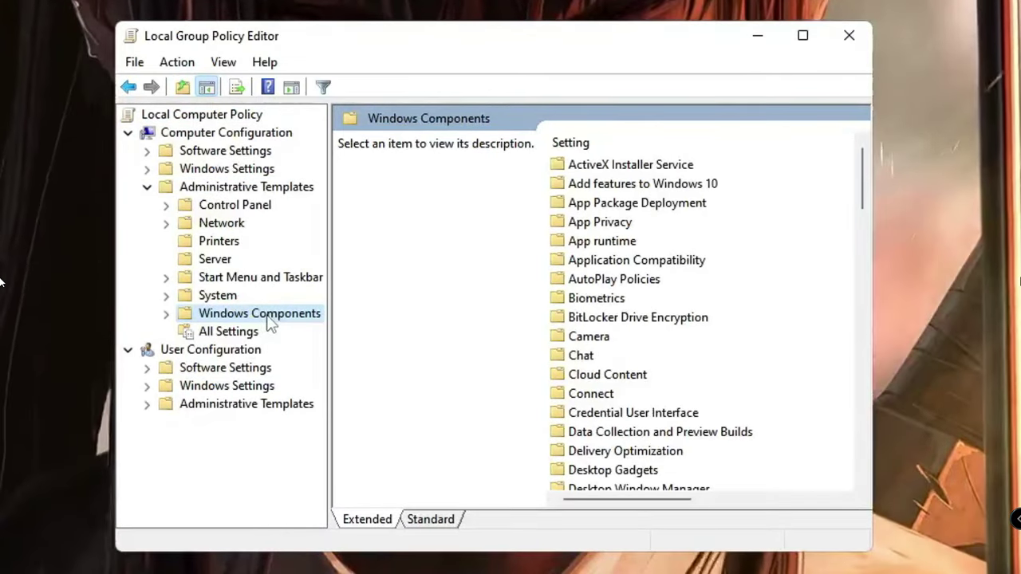
{"action": "double_click", "coordinate": [268, 320]}
{"action": "left_click", "coordinate": [245, 225]}
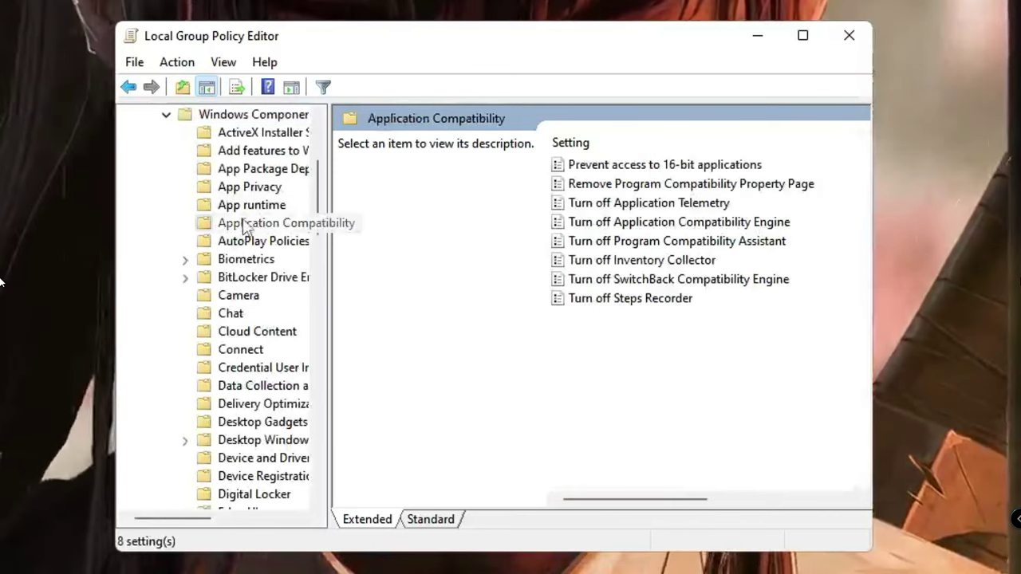
{"action": "key", "text": "w"}
{"action": "scroll", "coordinate": [249, 333], "scroll_direction": "down", "scroll_amount": 2}
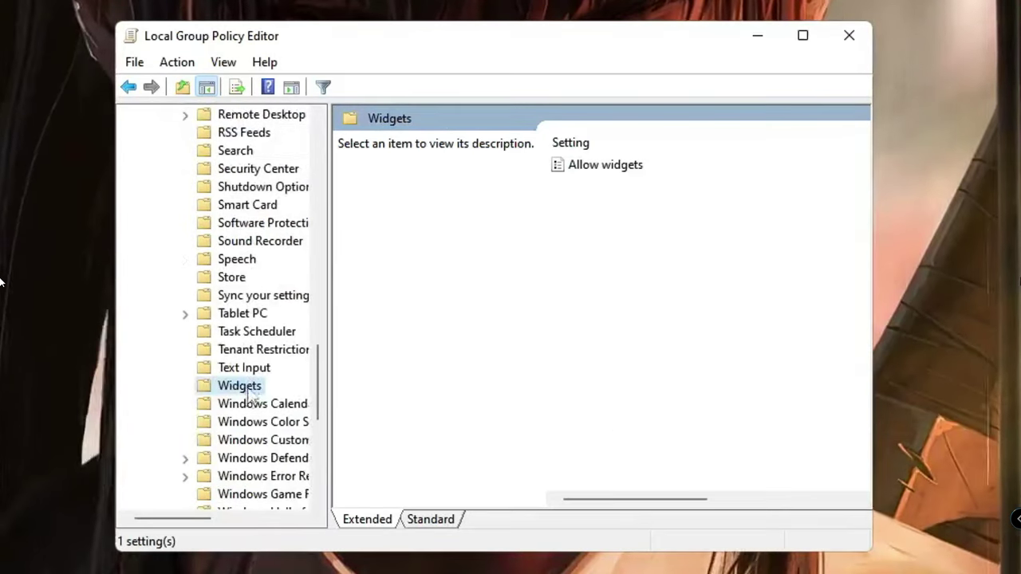
{"action": "scroll", "coordinate": [252, 396], "scroll_direction": "down", "scroll_amount": 1}
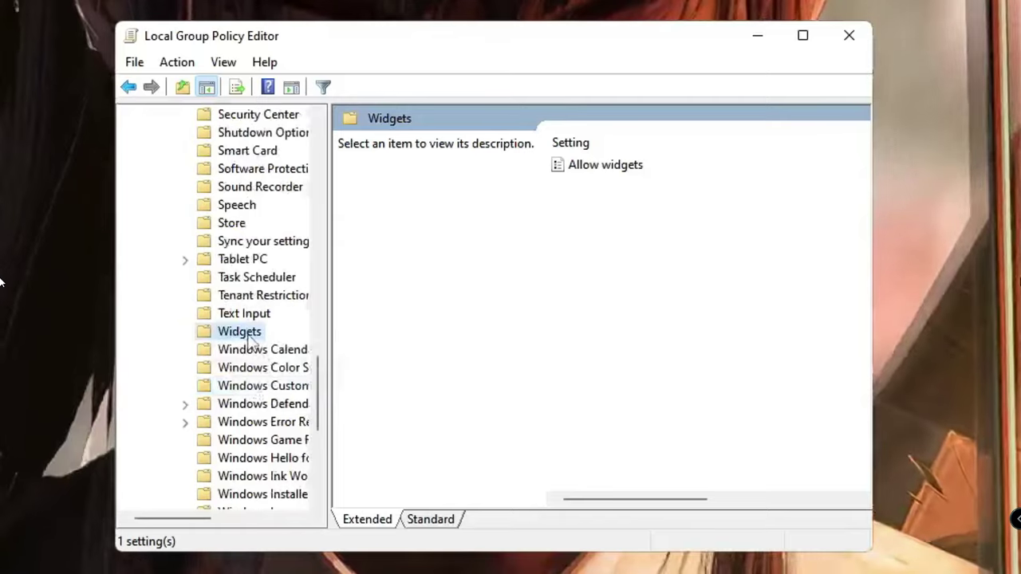
Set the Allow widgets policy to Disabled and close the Local Group Policy Editor
{"action": "double_click", "coordinate": [615, 170]}
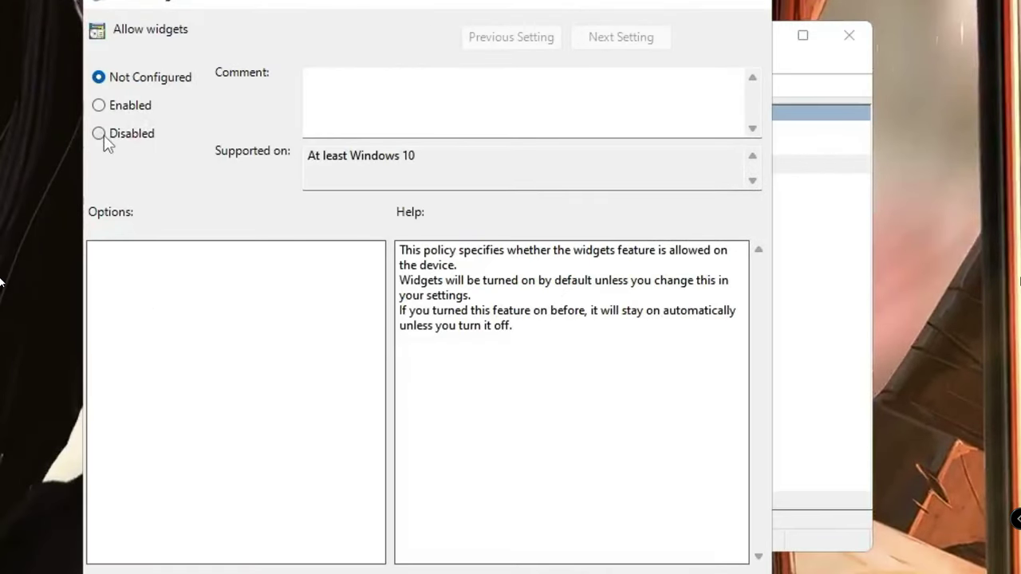
{"action": "left_click", "coordinate": [103, 134]}
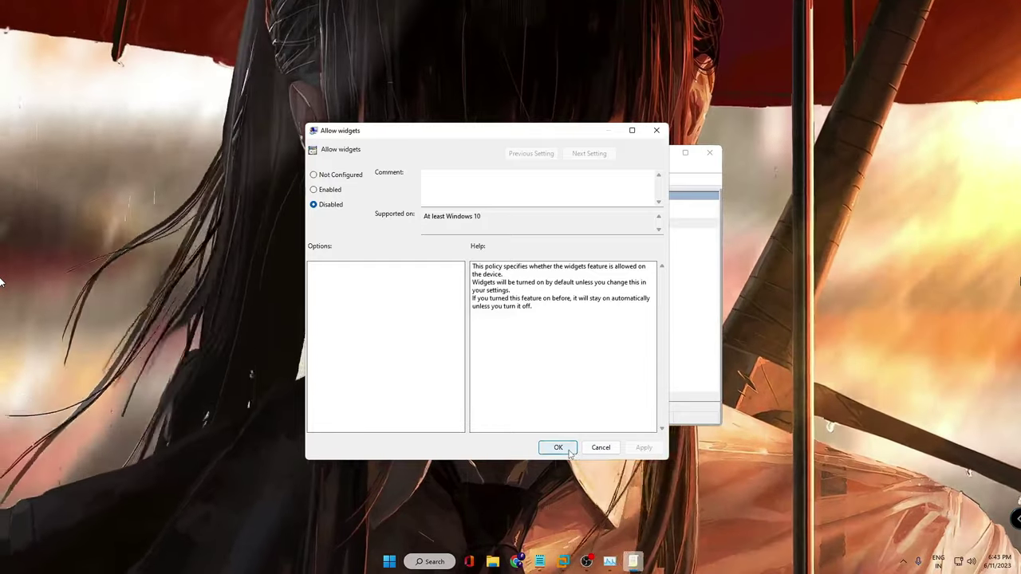
{"action": "left_click", "coordinate": [551, 446]}
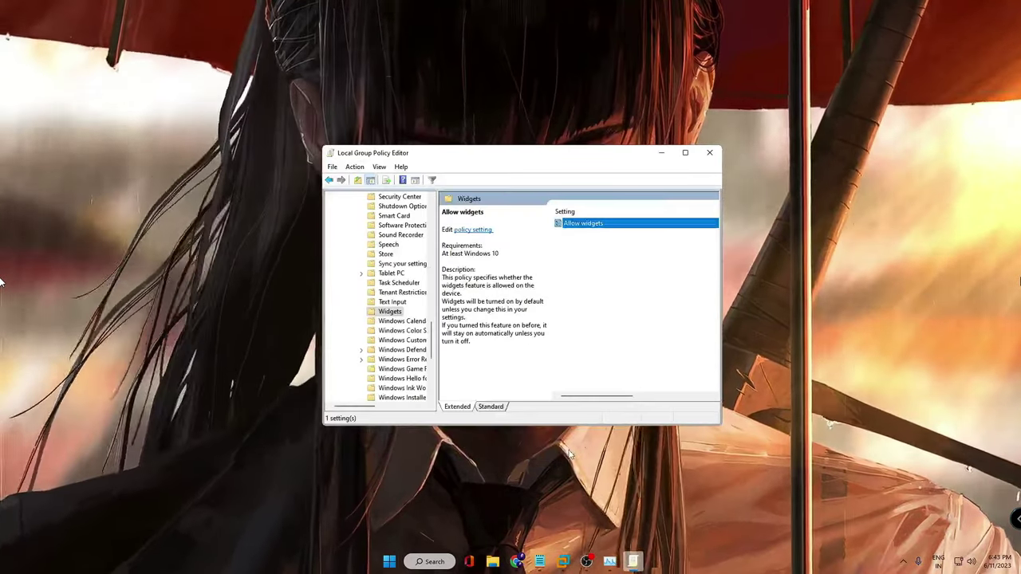
{"action": "left_click", "coordinate": [709, 152]}
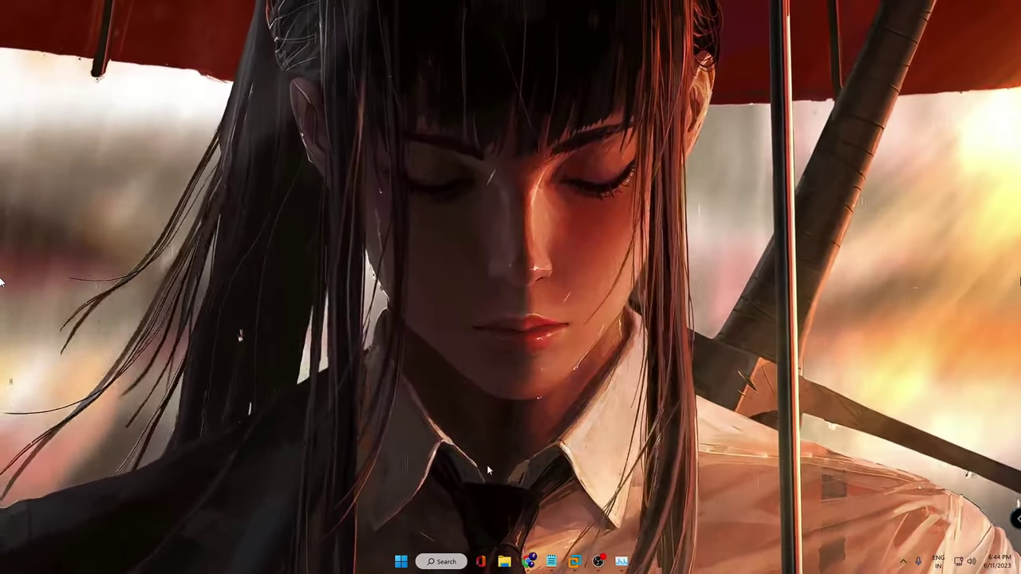
Search Windows for services and open the Services app
{"action": "left_click", "coordinate": [439, 562]}
{"action": "type", "text": "s"}
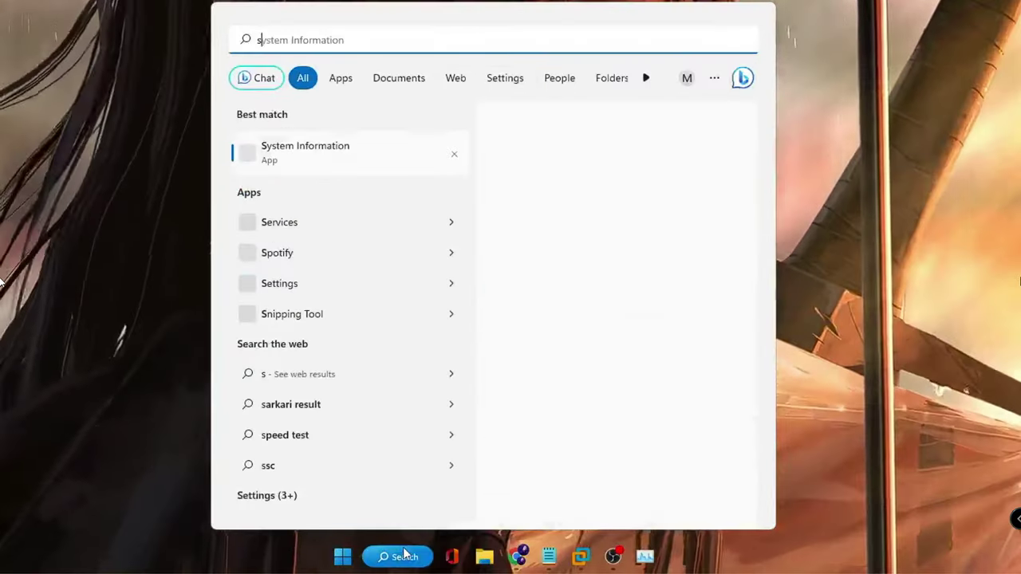
{"action": "type", "text": "ervices"}
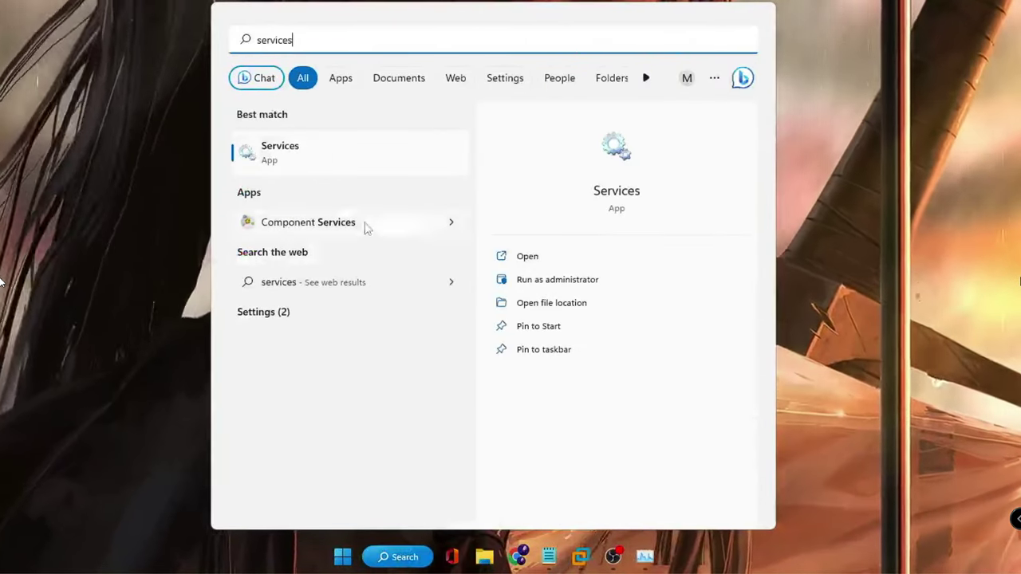
{"action": "left_click", "coordinate": [334, 170]}
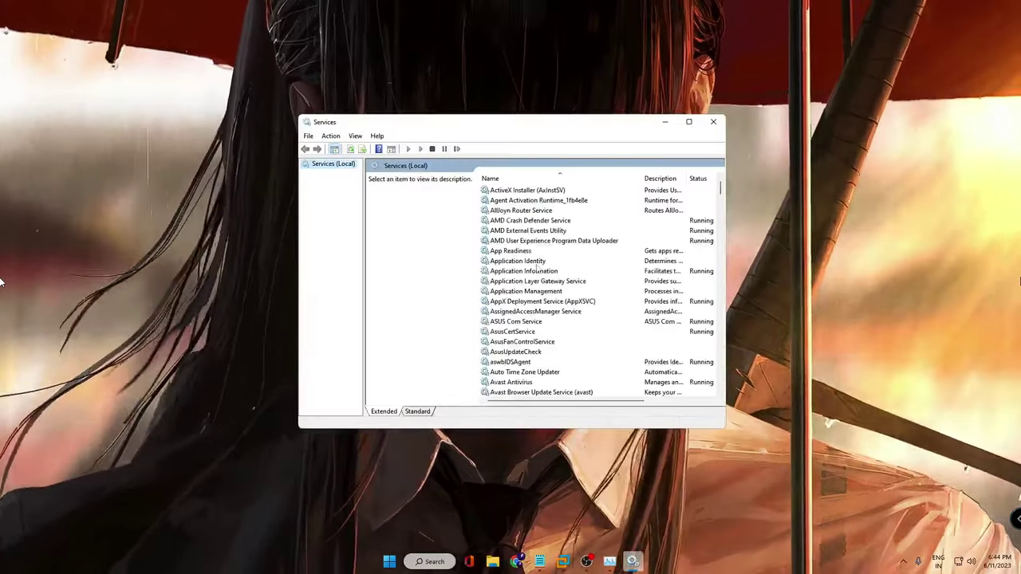
Find the SysMain service in the services list and open its properties
{"action": "left_click", "coordinate": [532, 262]}
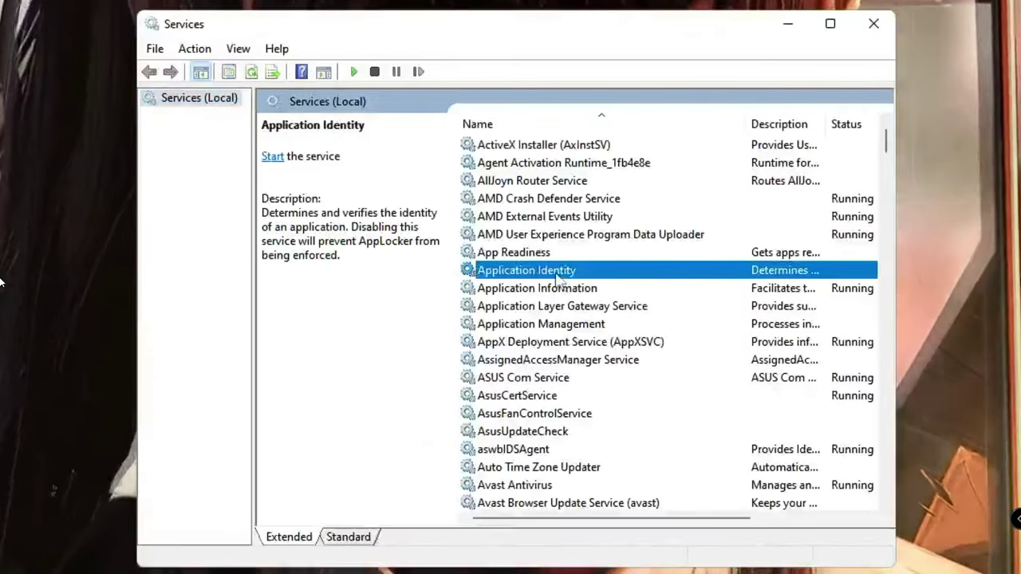
{"action": "key", "text": "s"}
{"action": "scroll", "coordinate": [555, 279], "scroll_direction": "down", "scroll_amount": 9}
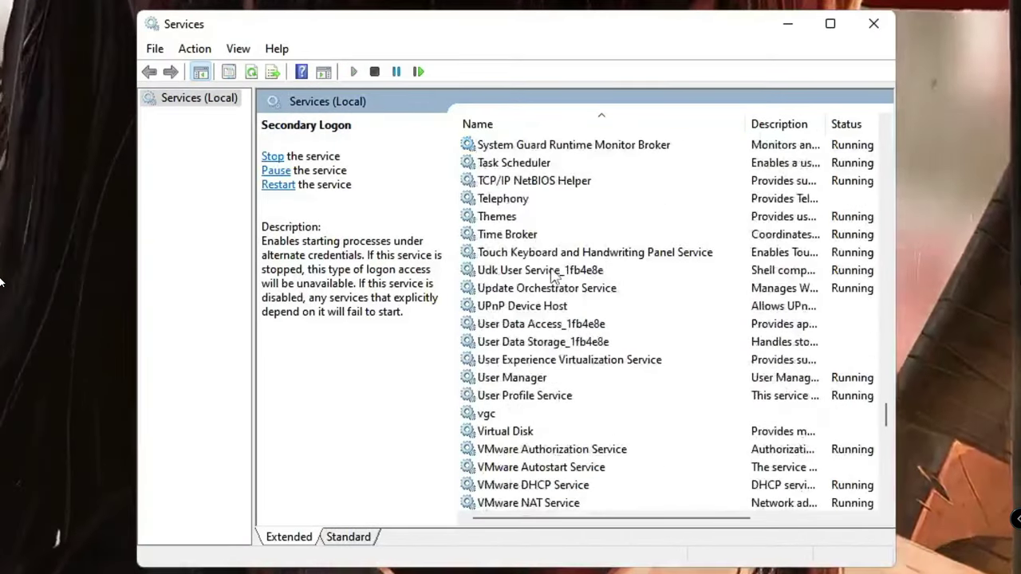
{"action": "scroll", "coordinate": [551, 275], "scroll_direction": "up", "scroll_amount": 4}
{"action": "scroll", "coordinate": [553, 275], "scroll_direction": "up", "scroll_amount": 3}
{"action": "left_click", "coordinate": [549, 275]}
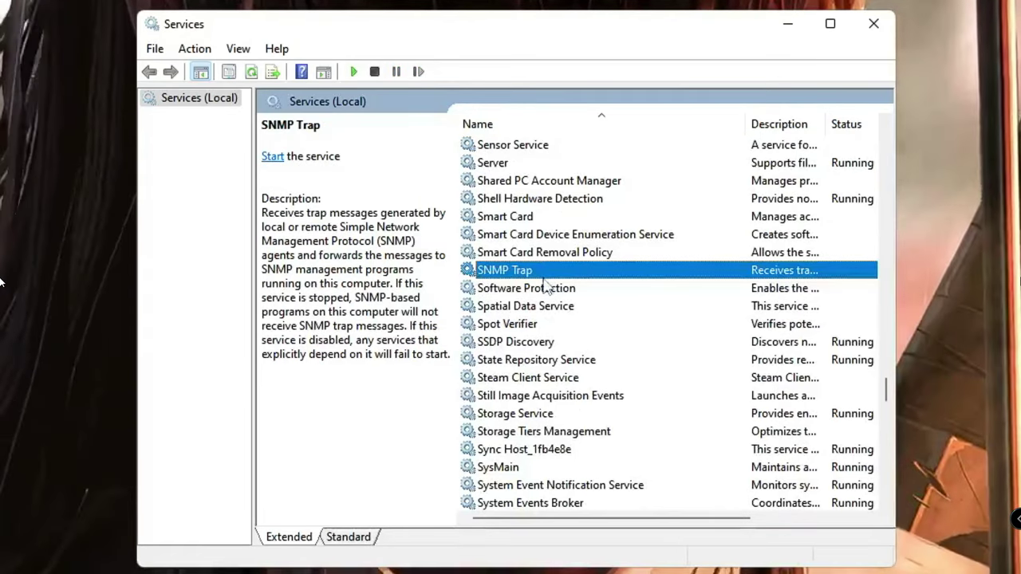
{"action": "scroll", "coordinate": [548, 279], "scroll_direction": "up", "scroll_amount": 3}
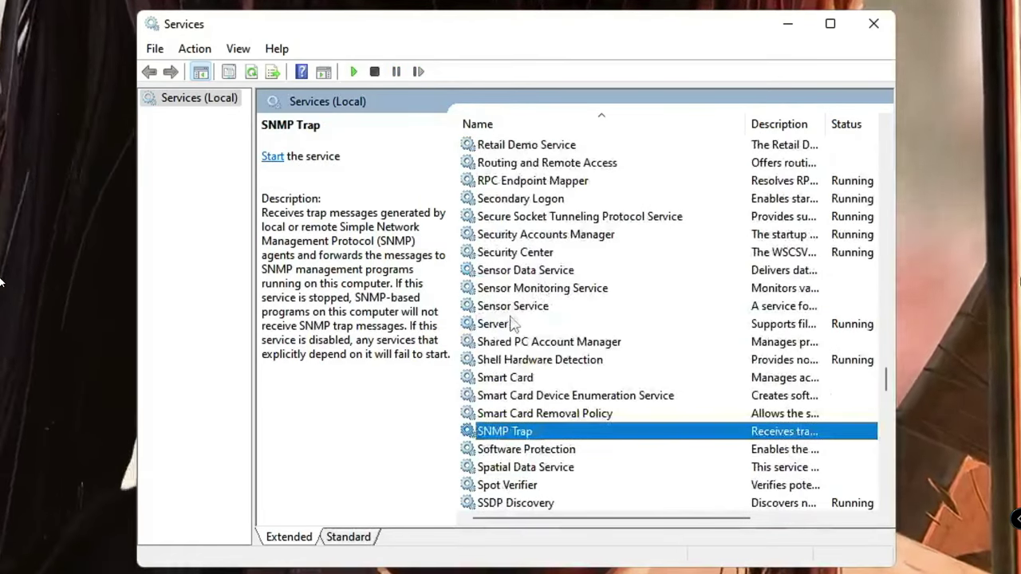
{"action": "left_click", "coordinate": [519, 288]}
{"action": "scroll", "coordinate": [521, 280], "scroll_direction": "down", "scroll_amount": 7}
{"action": "left_click", "coordinate": [523, 272]}
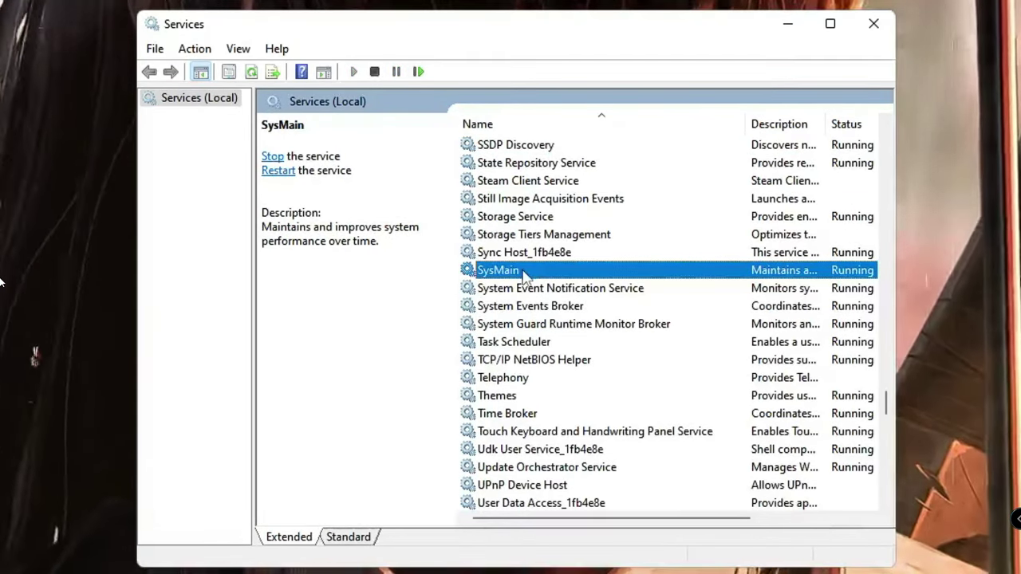
{"action": "double_click", "coordinate": [522, 272]}
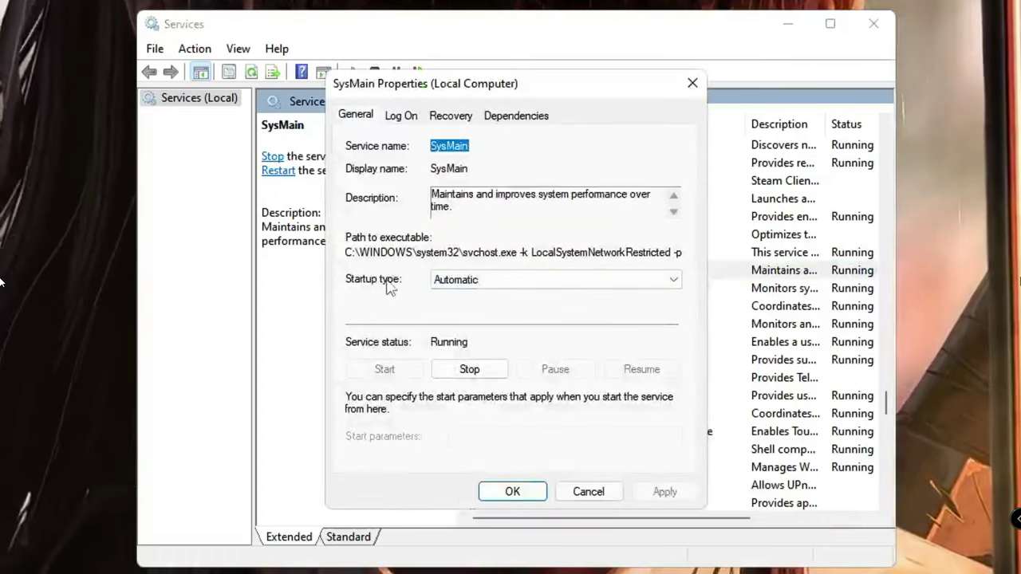
Set the SysMain service's startup type to Disabled, stop the service, and save the properties
{"action": "left_click", "coordinate": [481, 279]}
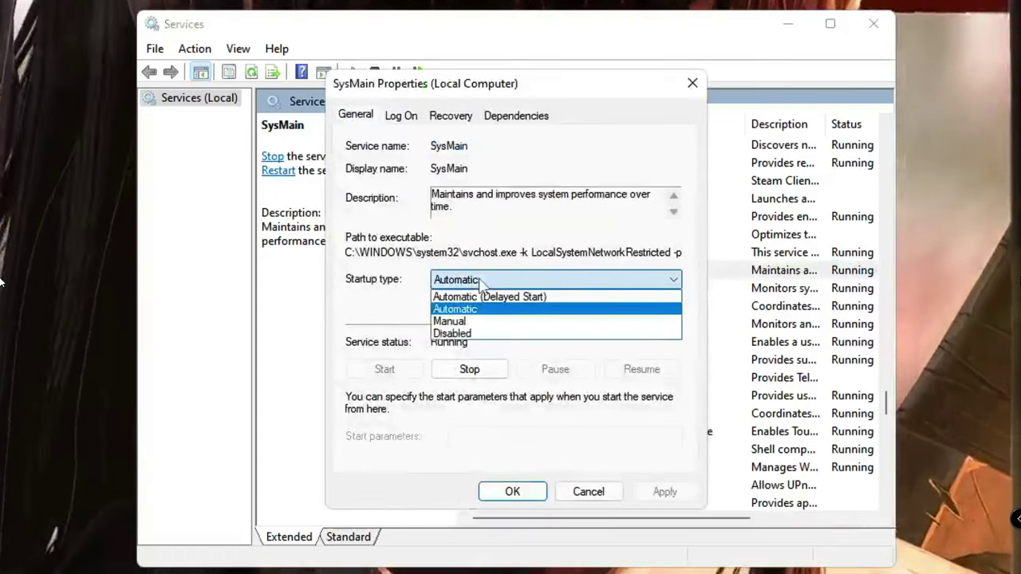
{"action": "left_click", "coordinate": [465, 330]}
{"action": "left_click", "coordinate": [479, 370]}
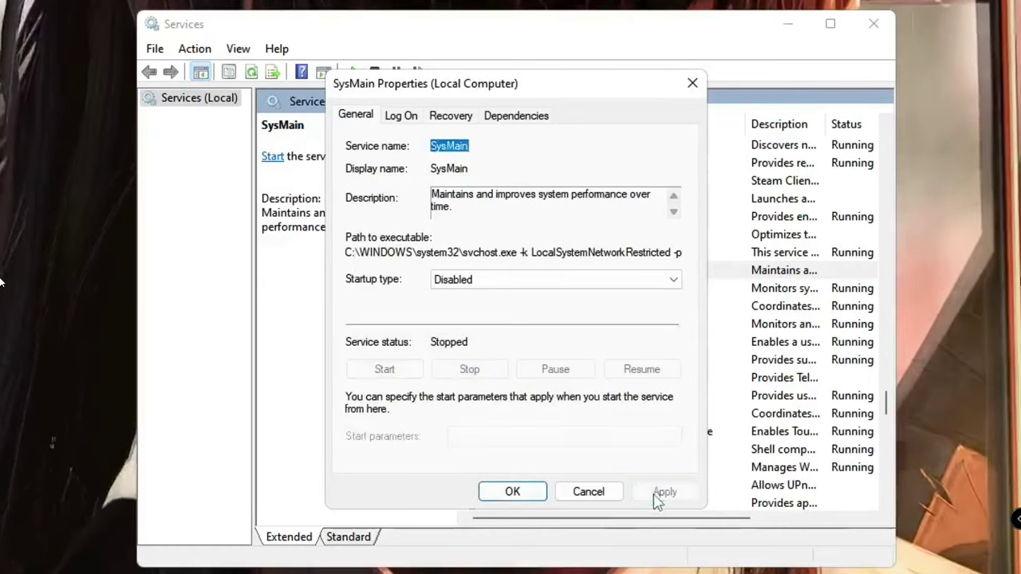
{"action": "left_click", "coordinate": [512, 492]}
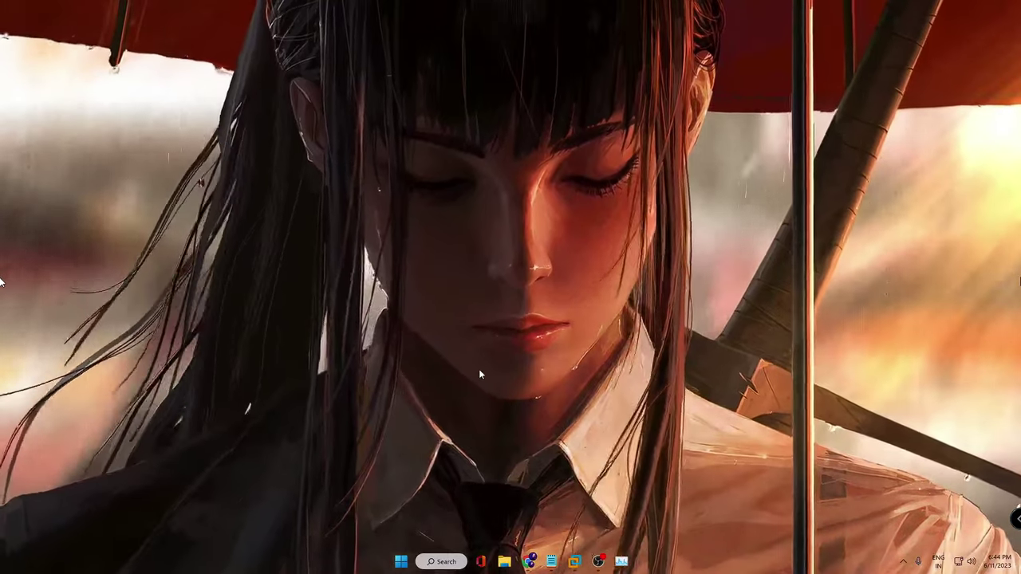
Search Windows for powercfg.cpl, open Power Options to check the selected power plan, and close the window
{"action": "left_click", "coordinate": [441, 561]}
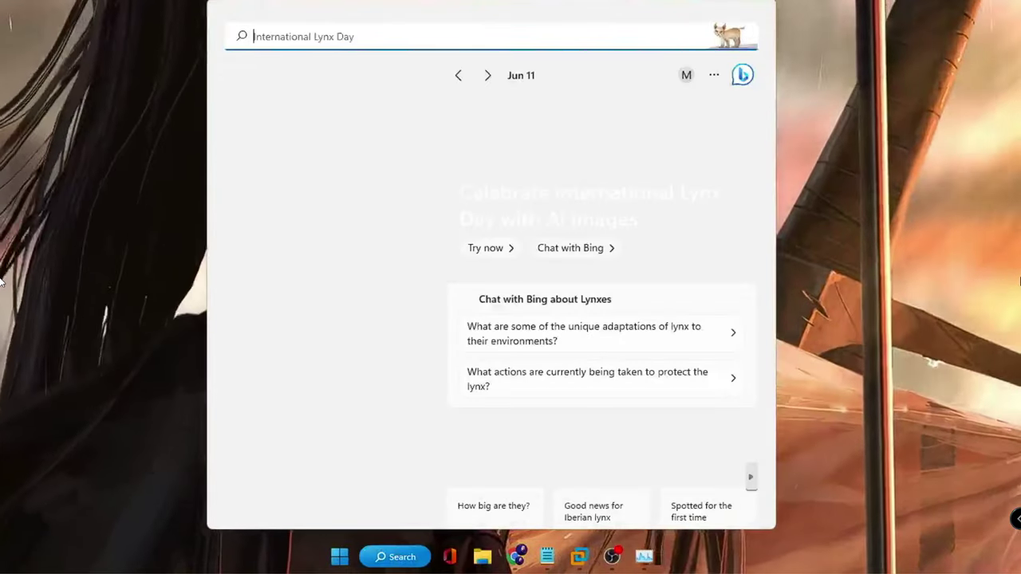
{"action": "type", "text": "powercf"}
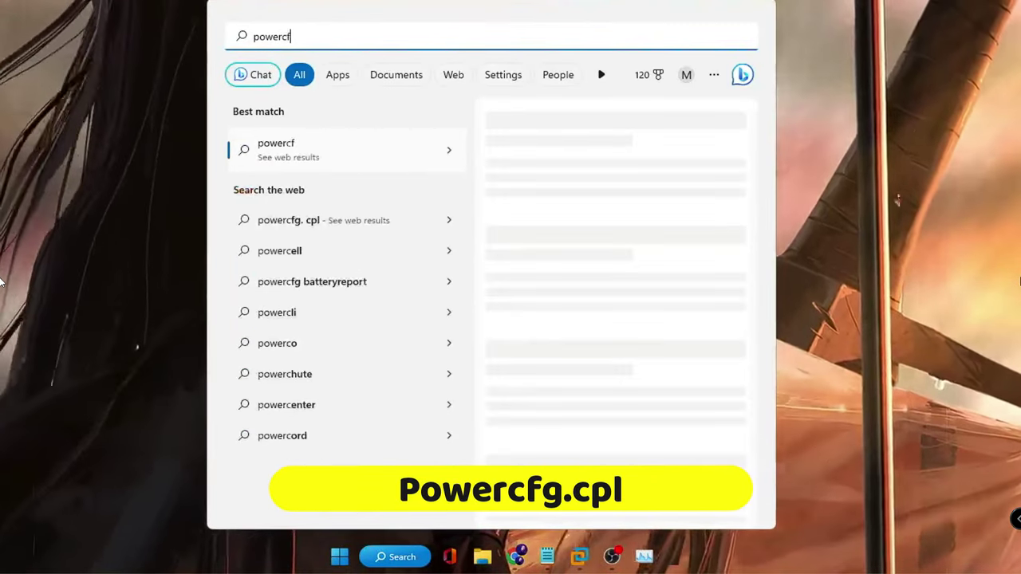
{"action": "type", "text": "g.cpl"}
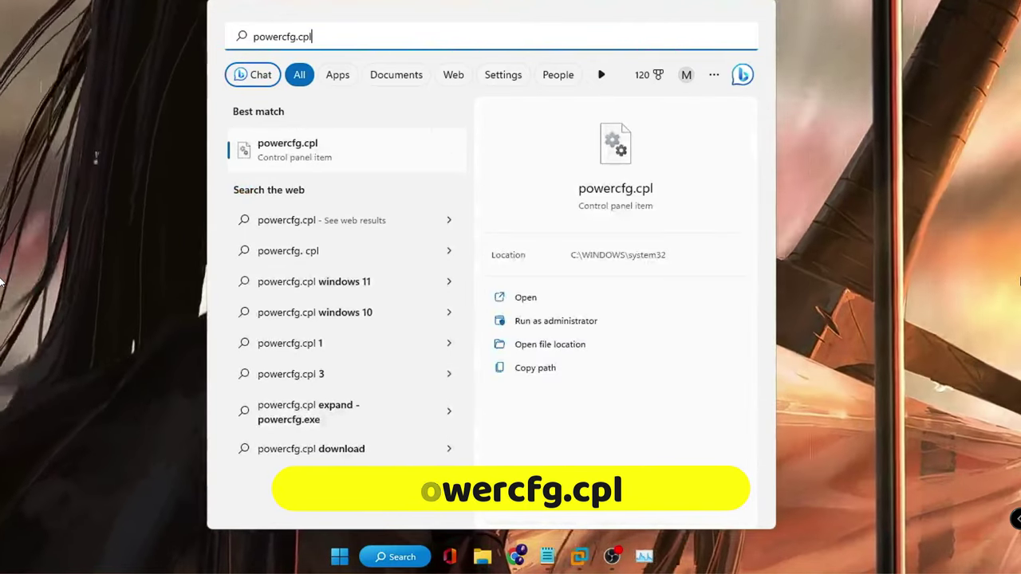
{"action": "key", "text": "Return"}
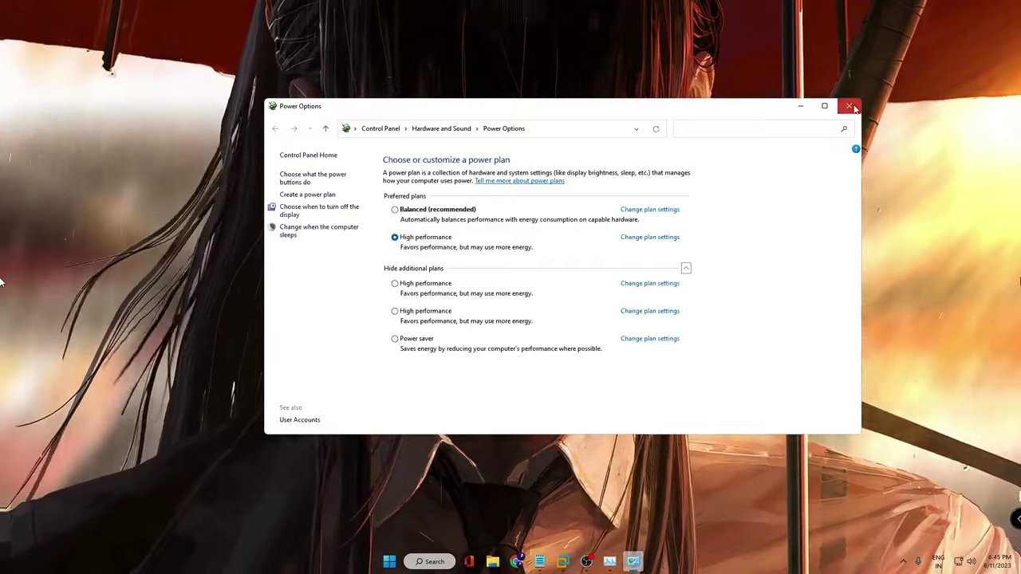
{"action": "left_click", "coordinate": [850, 107]}
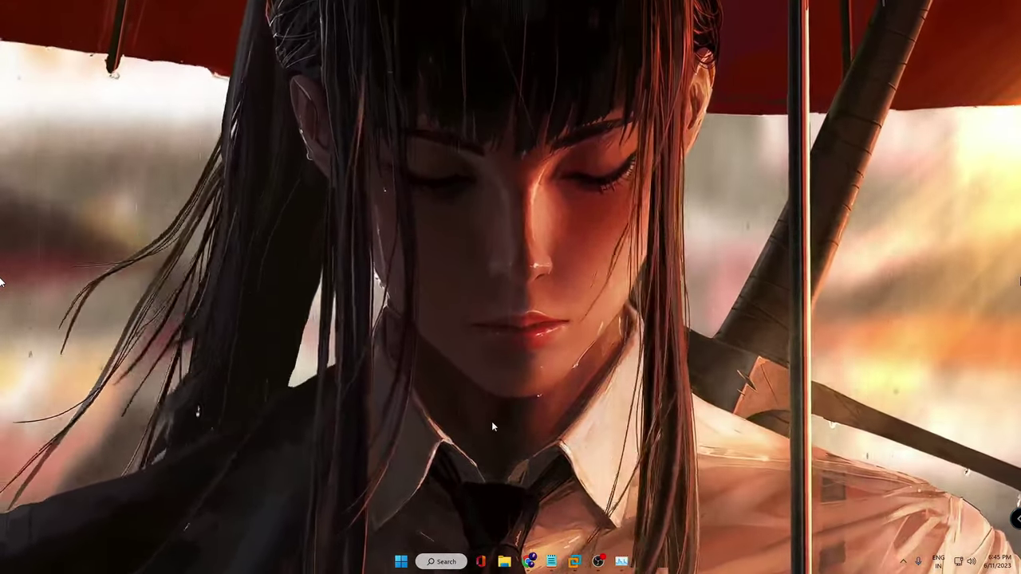
Open Windows Settings in a smaller window and go to the Privacy & security page
{"action": "right_click", "coordinate": [400, 562]}
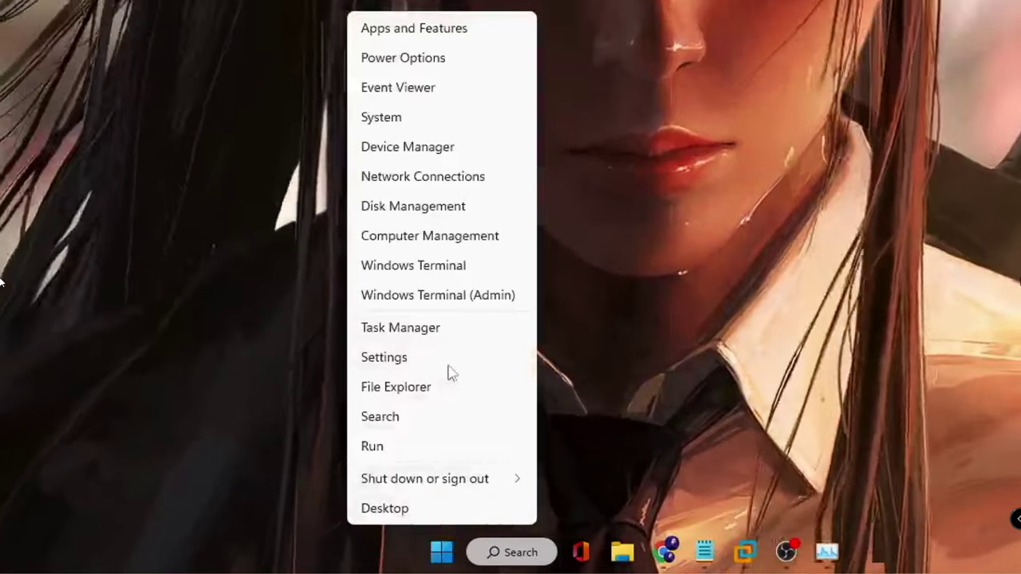
{"action": "left_click", "coordinate": [413, 360]}
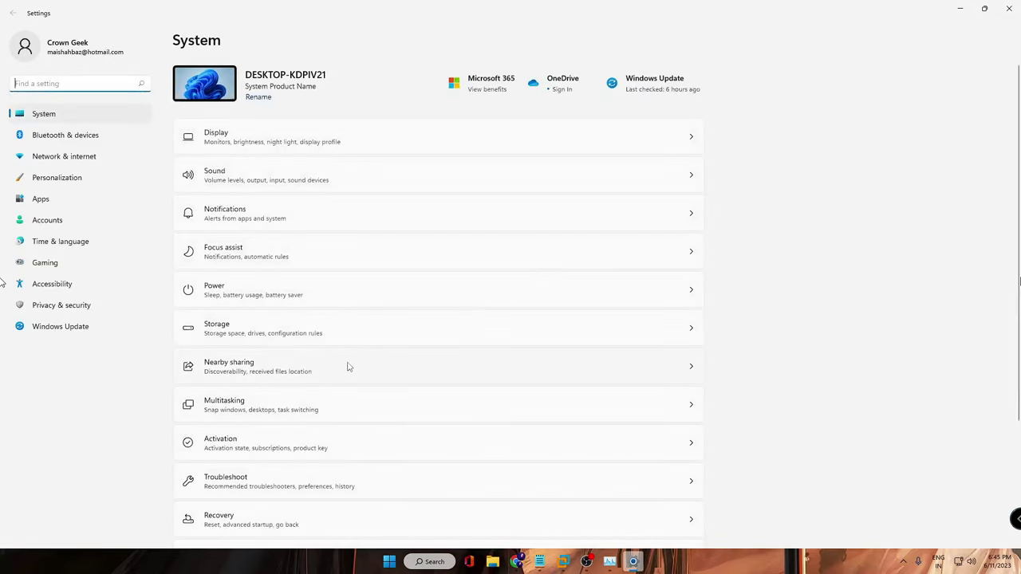
{"action": "key", "text": "super+Down"}
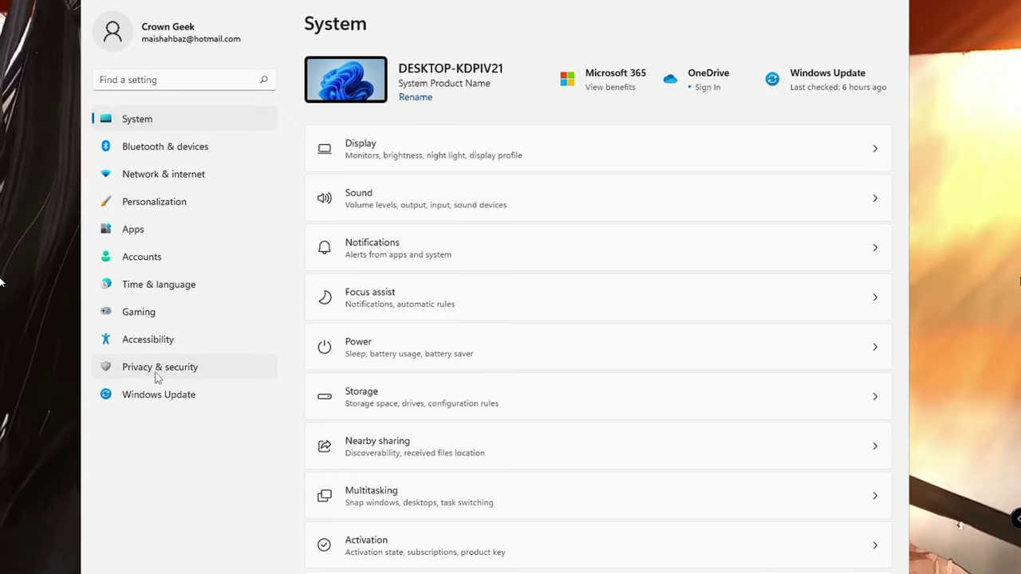
{"action": "left_click", "coordinate": [157, 373]}
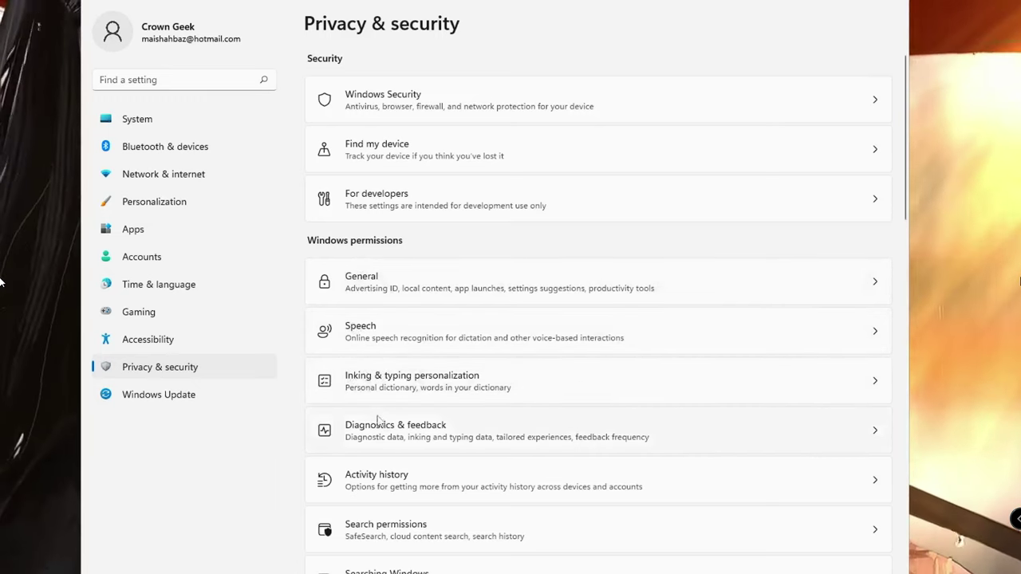
Review the toggles on the General and Speech privacy pages and look over the remaining Windows permissions
{"action": "left_click", "coordinate": [413, 287]}
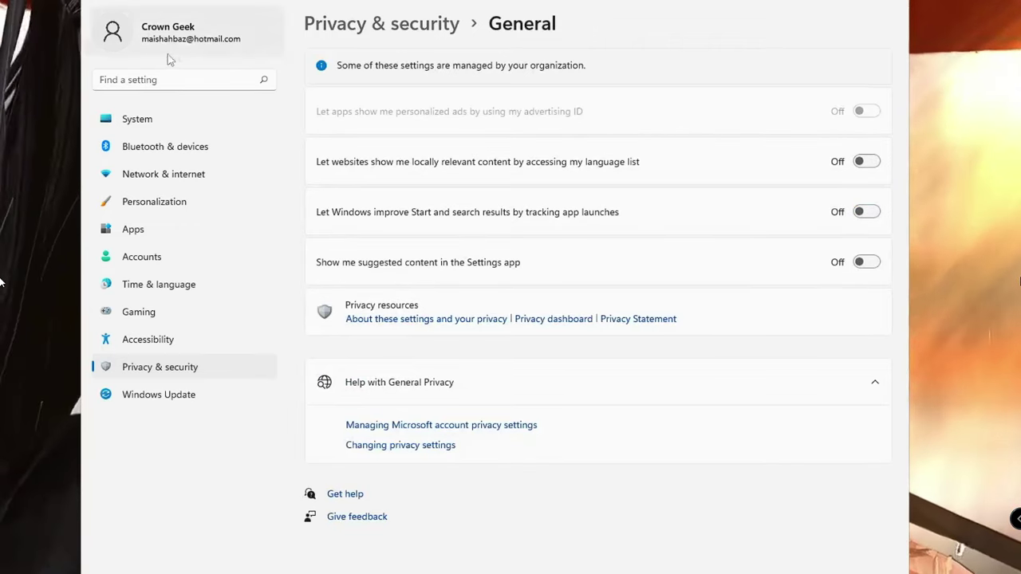
{"action": "left_click", "coordinate": [381, 23]}
{"action": "left_click", "coordinate": [416, 336]}
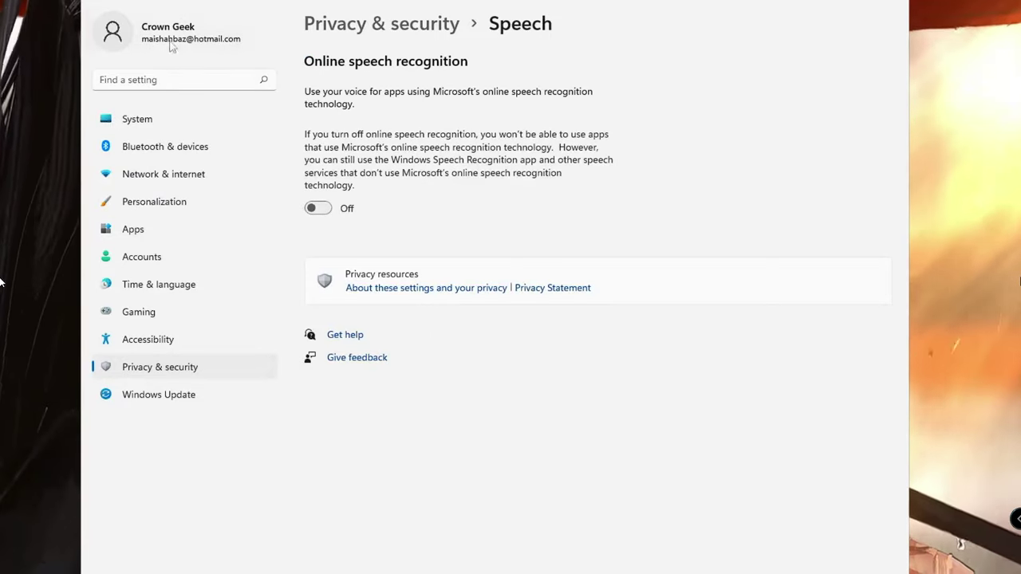
{"action": "key", "text": "alt+Left"}
{"action": "scroll", "coordinate": [411, 355], "scroll_direction": "down", "scroll_amount": 1}
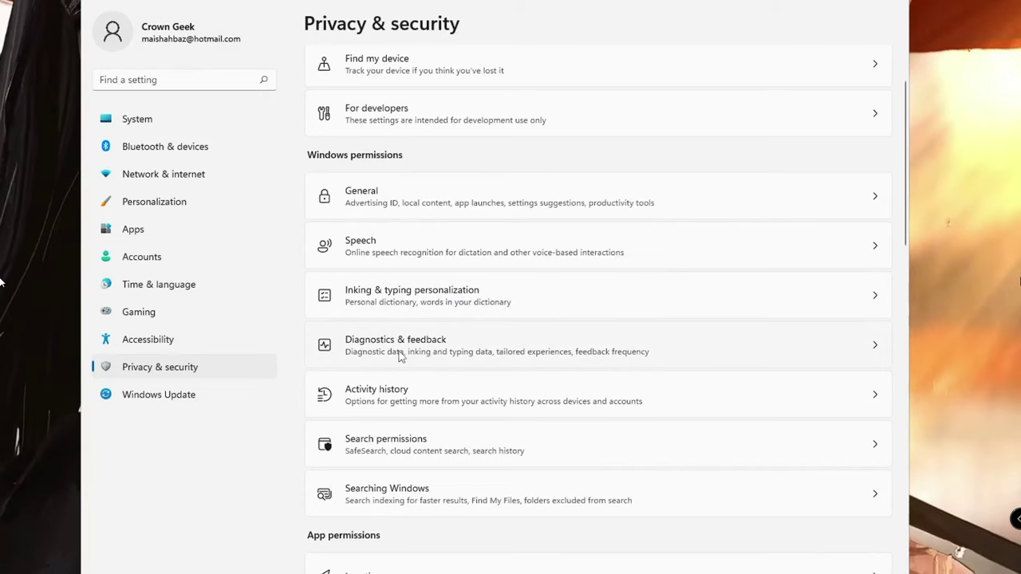
{"action": "scroll", "coordinate": [401, 356], "scroll_direction": "down", "scroll_amount": 2}
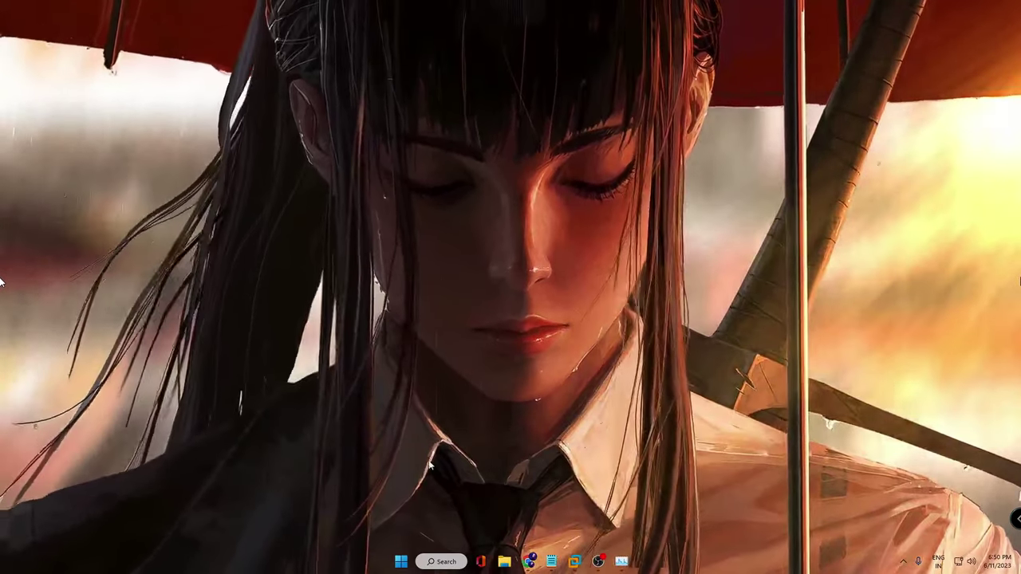
Open Task Manager and show the list of startup apps
{"action": "right_click", "coordinate": [401, 562]}
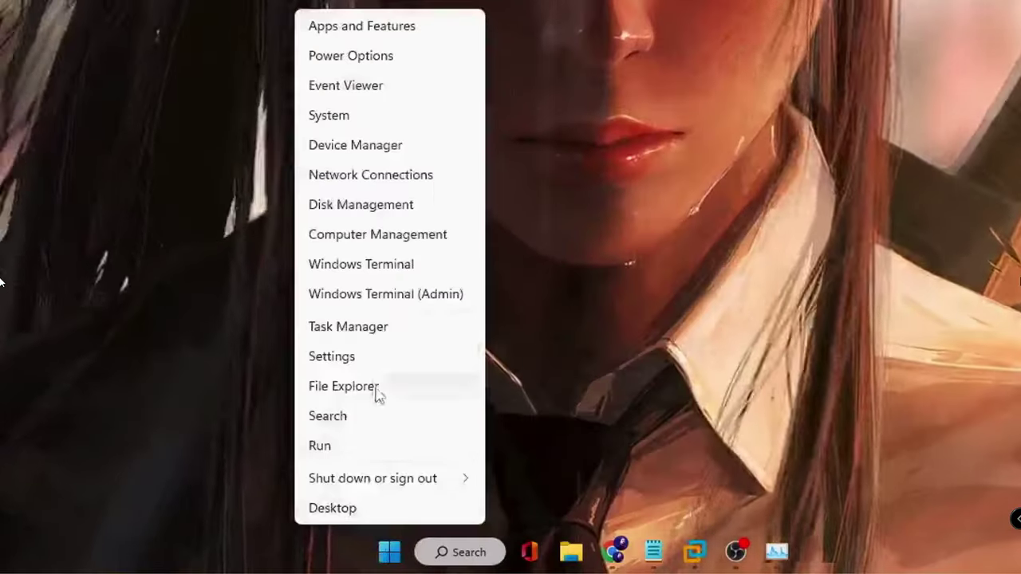
{"action": "left_click", "coordinate": [381, 433]}
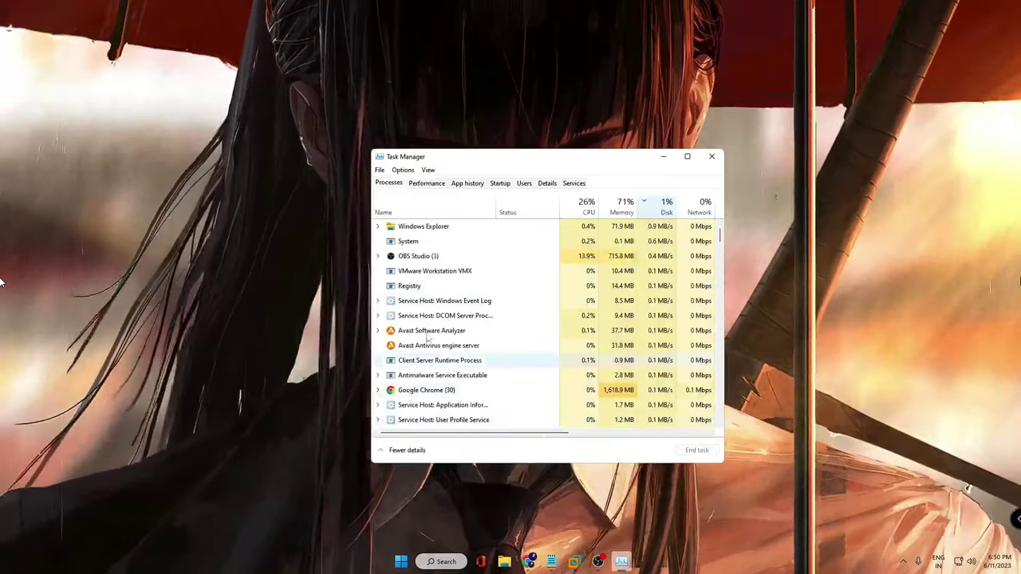
{"action": "left_click", "coordinate": [502, 185]}
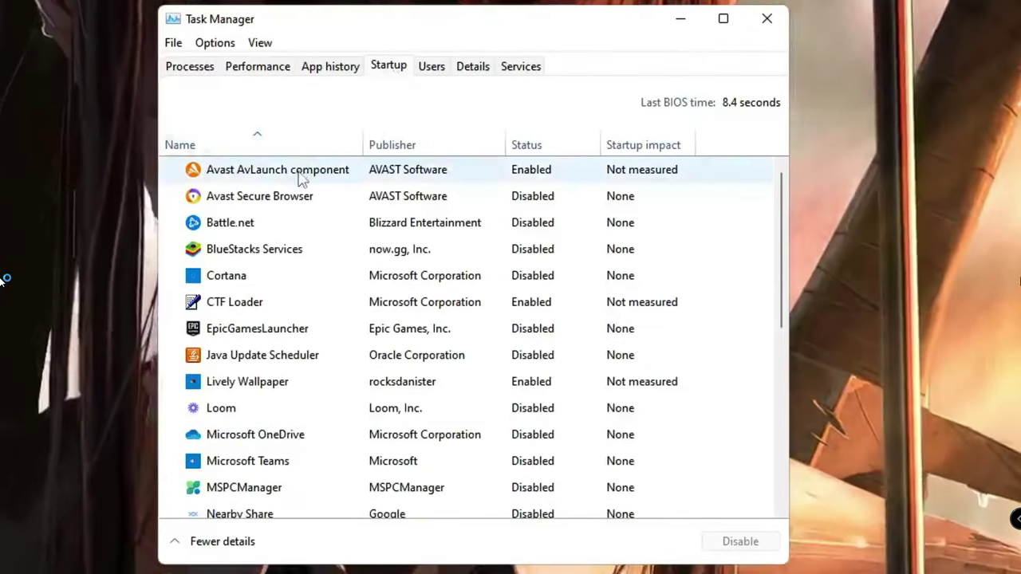
Examine the startup apps and their enabled or disabled status, including Avast AvLaunch component and Battle.net, and close Task Manager
{"action": "left_click", "coordinate": [301, 177]}
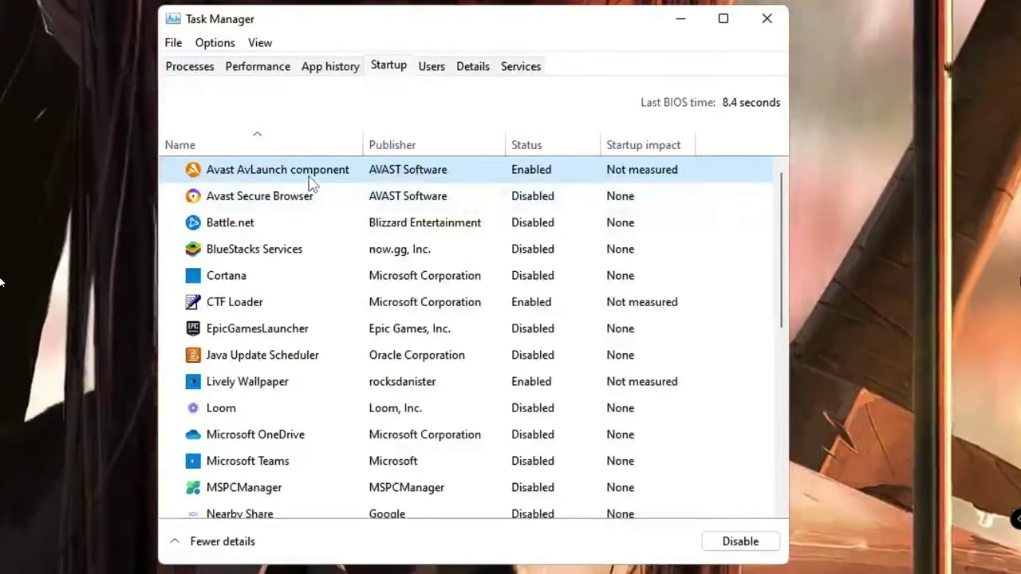
{"action": "left_click", "coordinate": [230, 225]}
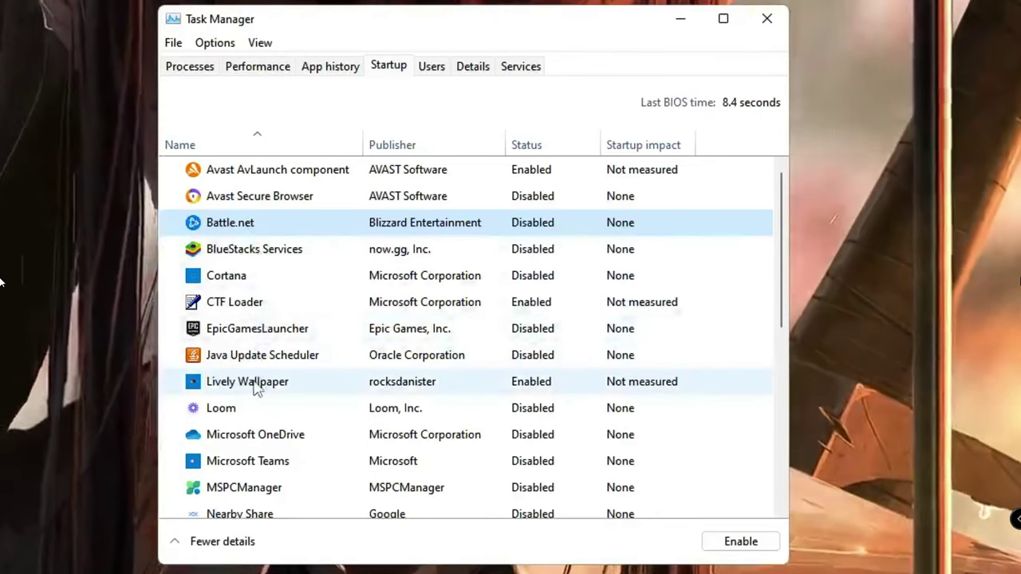
{"action": "scroll", "coordinate": [257, 388], "scroll_direction": "down", "scroll_amount": 1}
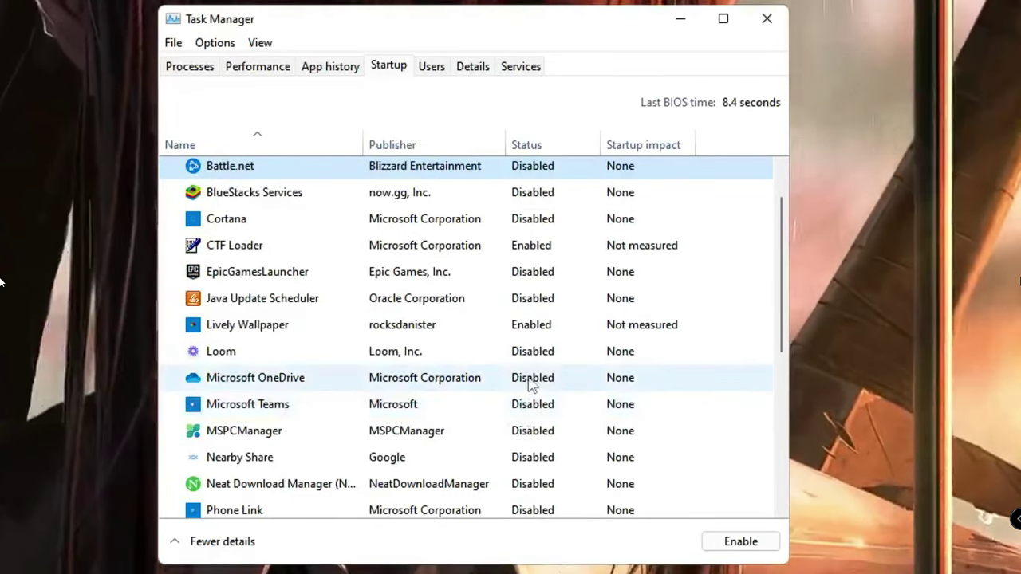
{"action": "scroll", "coordinate": [511, 388], "scroll_direction": "up", "scroll_amount": 1}
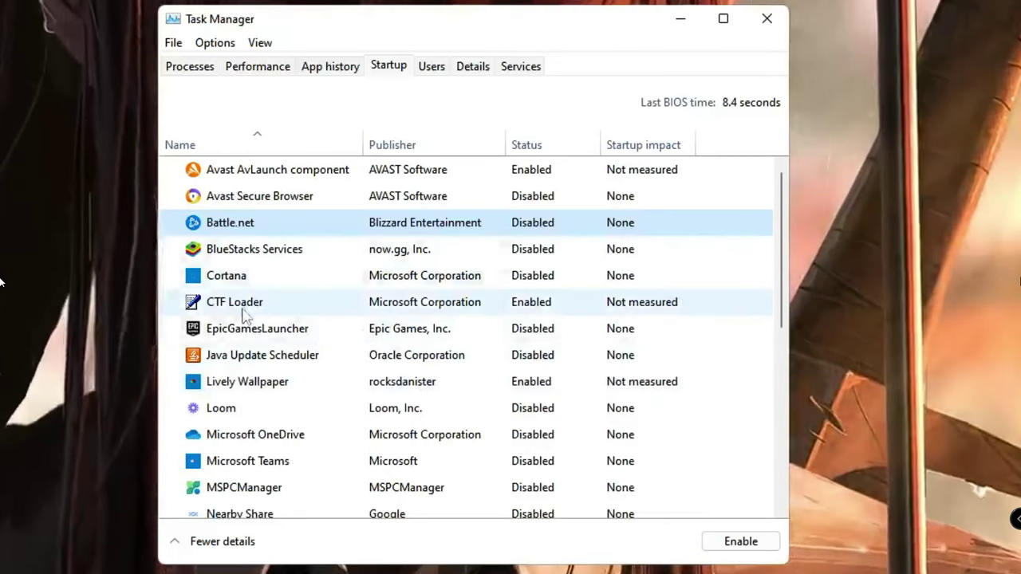
{"action": "scroll", "coordinate": [259, 350], "scroll_direction": "down", "scroll_amount": 3}
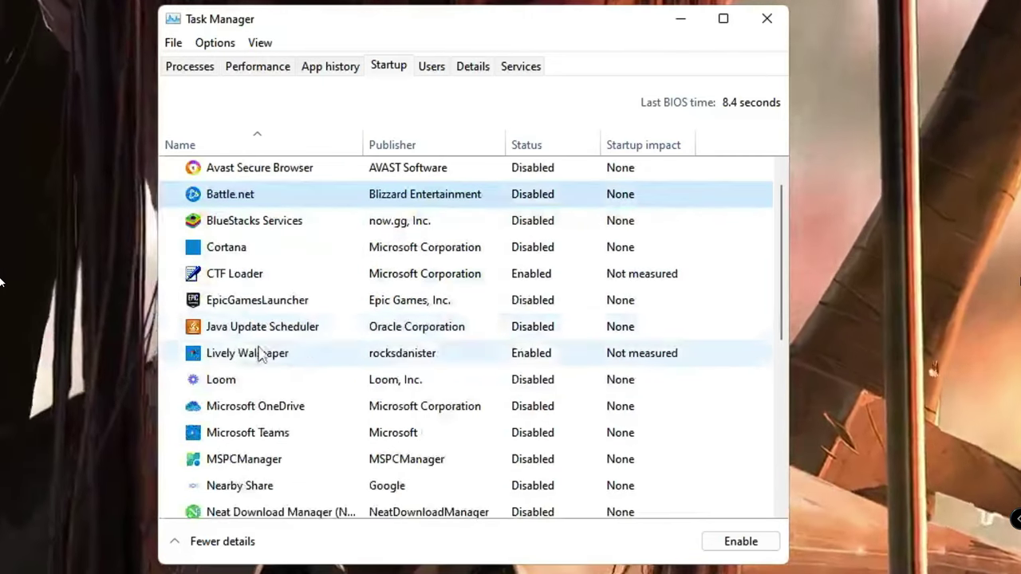
{"action": "scroll", "coordinate": [257, 411], "scroll_direction": "down", "scroll_amount": 3}
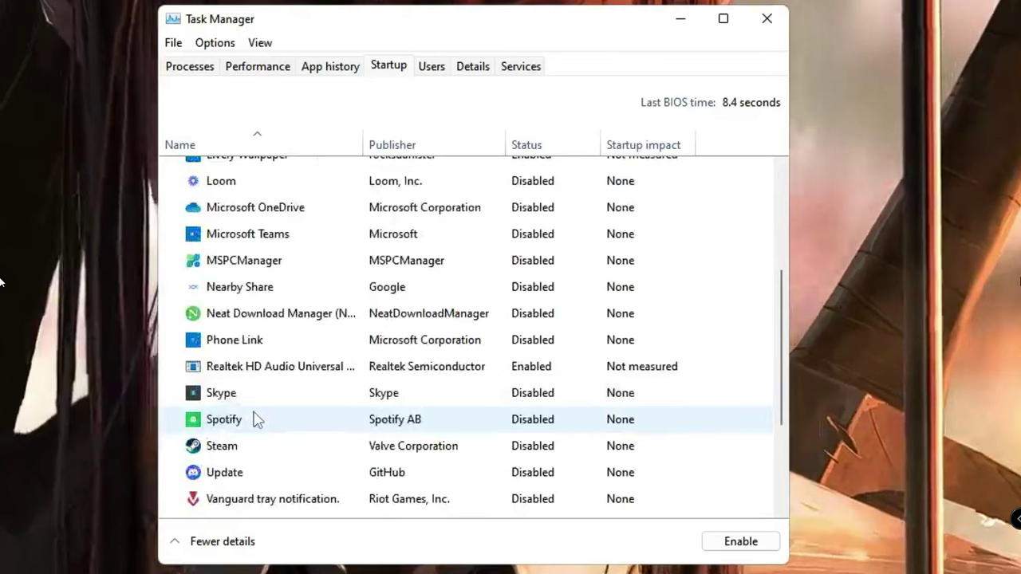
{"action": "scroll", "coordinate": [311, 371], "scroll_direction": "up", "scroll_amount": 2}
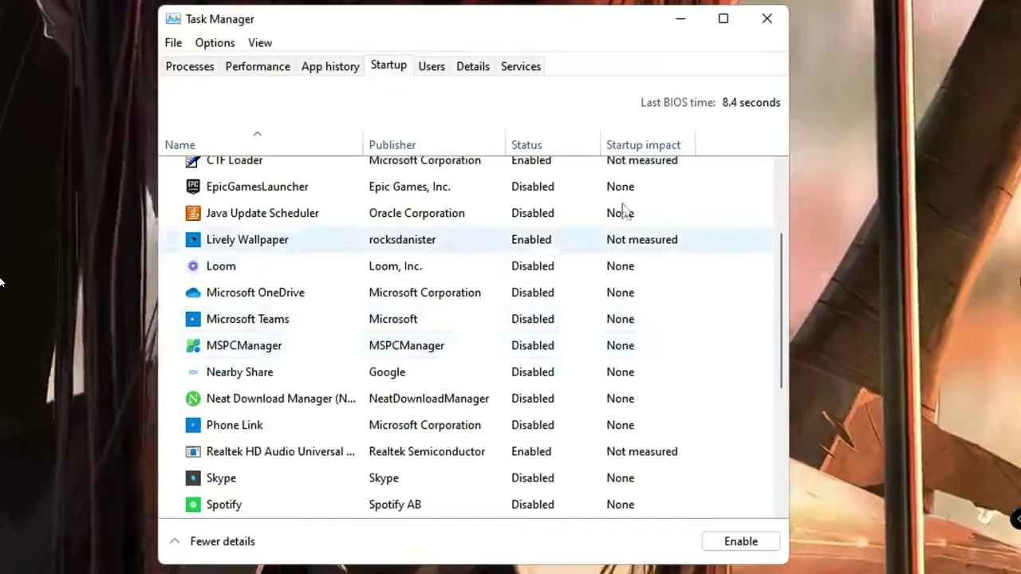
{"action": "left_click", "coordinate": [768, 18]}
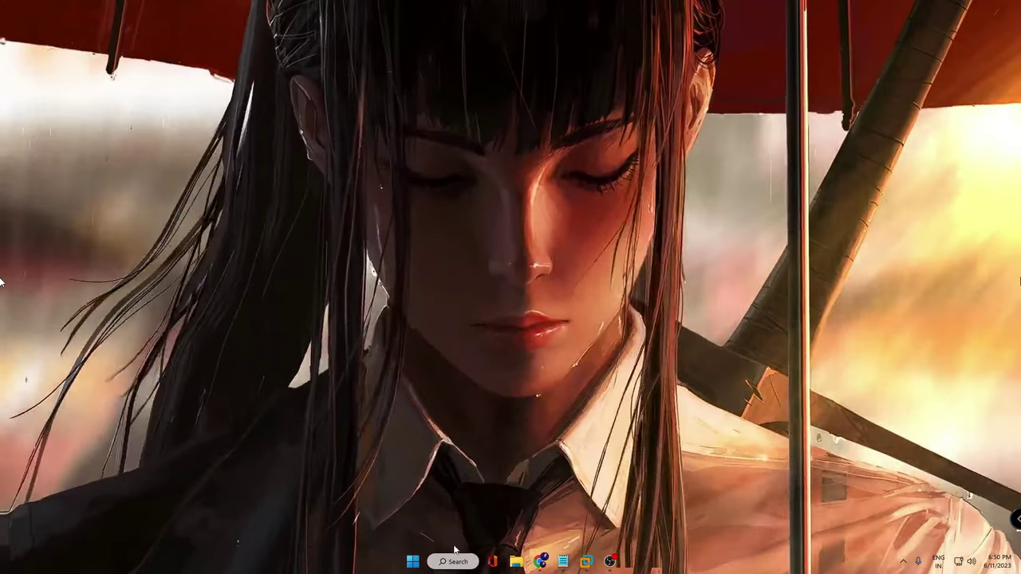
Open the Temporary files page in the Storage section of the Windows system settings
{"action": "right_click", "coordinate": [413, 561]}
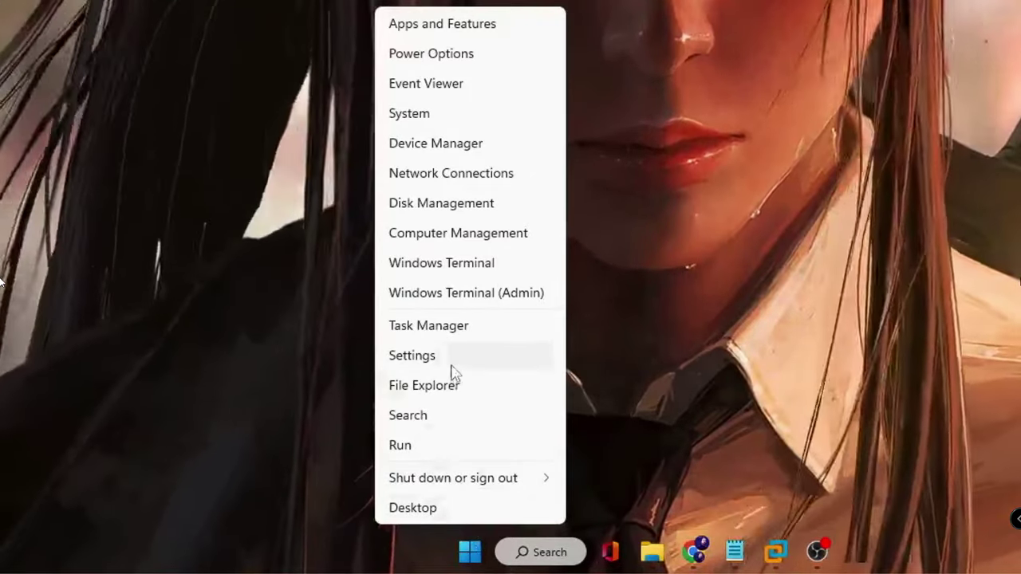
{"action": "left_click", "coordinate": [449, 365]}
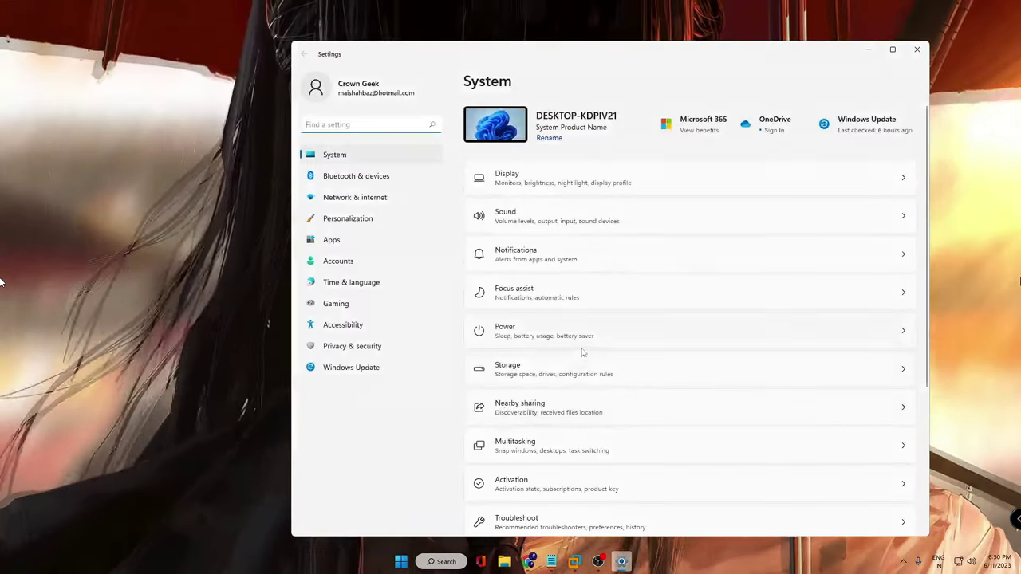
{"action": "scroll", "coordinate": [582, 351], "scroll_direction": "down", "scroll_amount": 3}
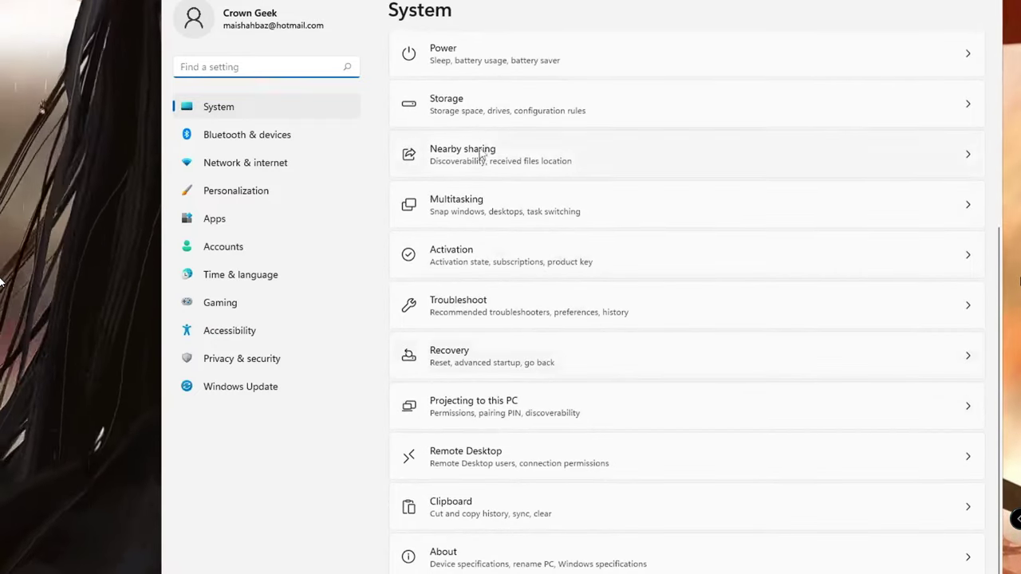
{"action": "left_click", "coordinate": [480, 109]}
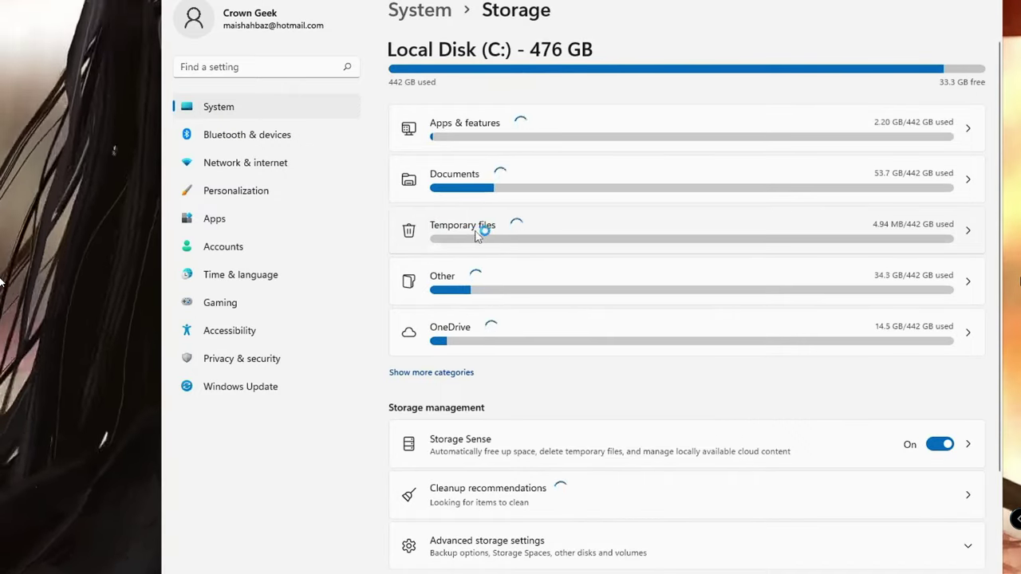
{"action": "left_click", "coordinate": [481, 239]}
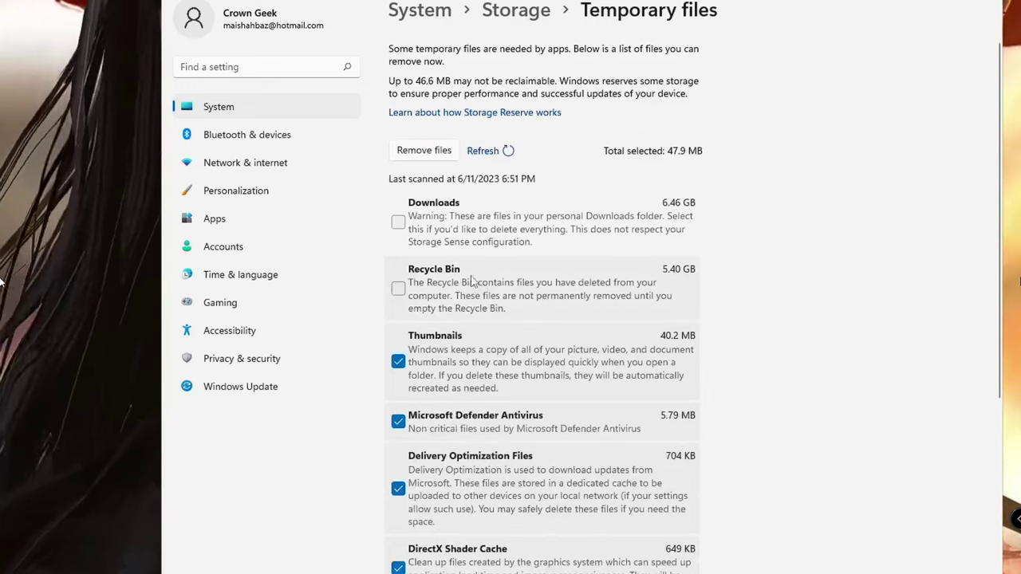
Review the temporary file categories and which ones are selected for removal, and close Settings
{"action": "scroll", "coordinate": [476, 329], "scroll_direction": "down", "scroll_amount": 2}
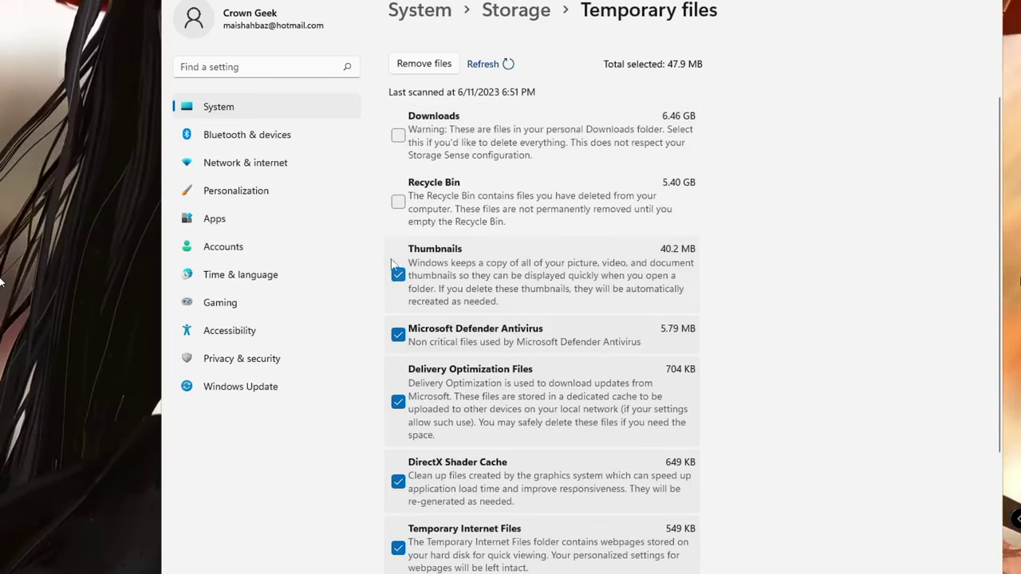
{"action": "scroll", "coordinate": [483, 358], "scroll_direction": "down", "scroll_amount": 3}
{"action": "scroll", "coordinate": [496, 367], "scroll_direction": "up", "scroll_amount": 5}
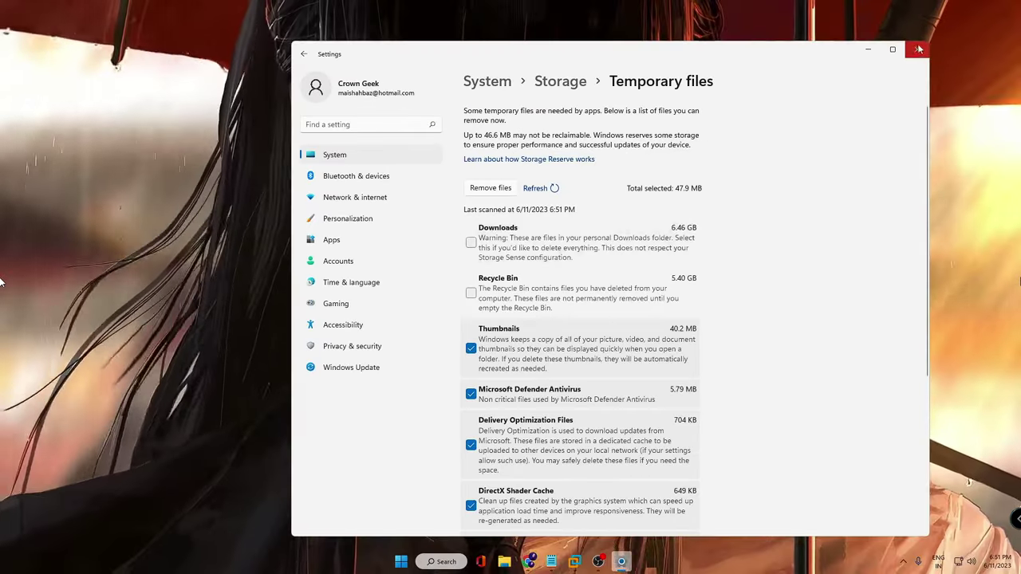
{"action": "left_click", "coordinate": [997, 1]}
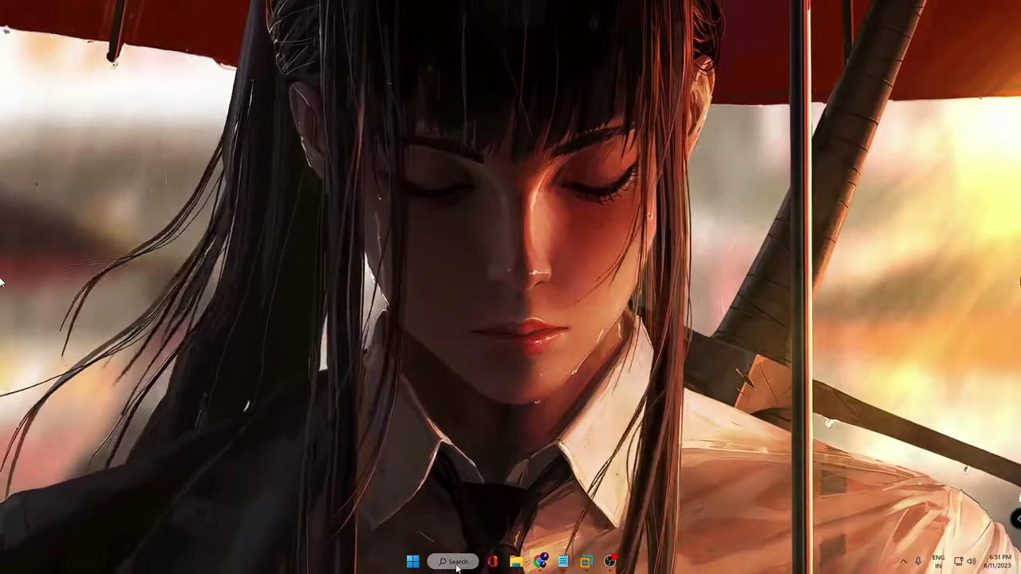
Search Windows for Terminal, open it as administrator, and run the command chkdsk.exe /f /r
{"action": "left_click", "coordinate": [456, 561]}
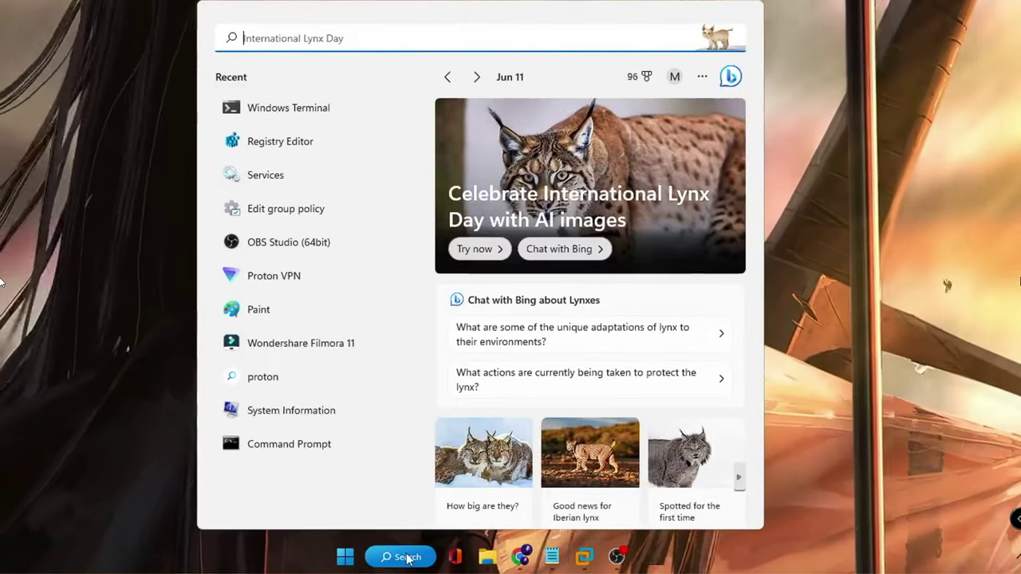
{"action": "type", "text": "termina"}
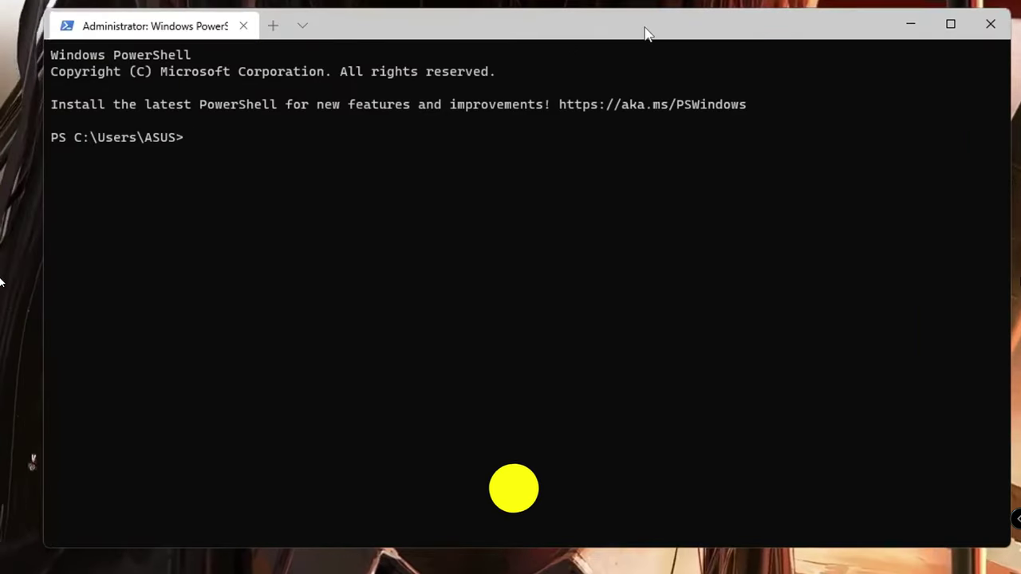
{"action": "type", "text": "c"}
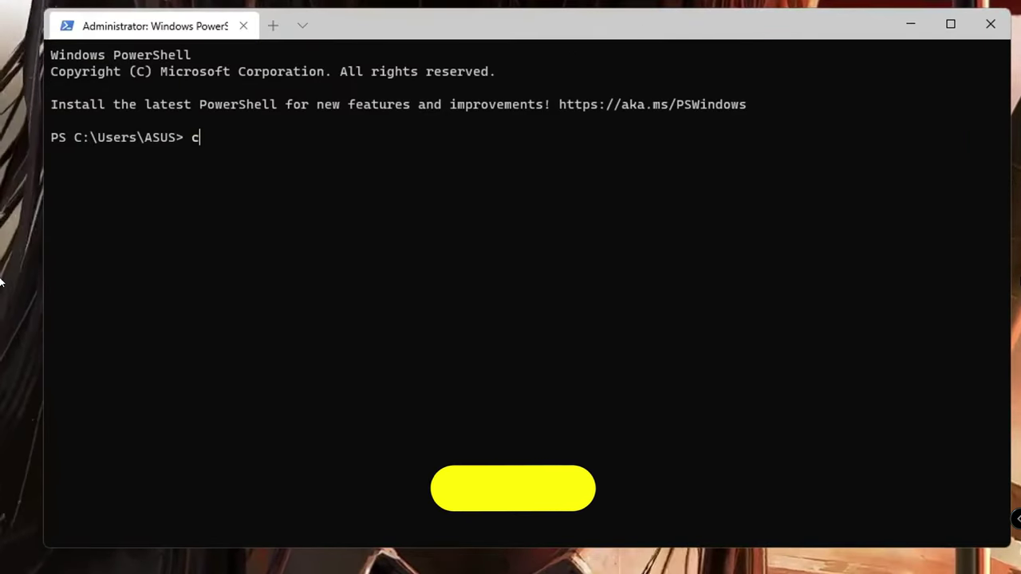
{"action": "type", "text": "hkdsk"}
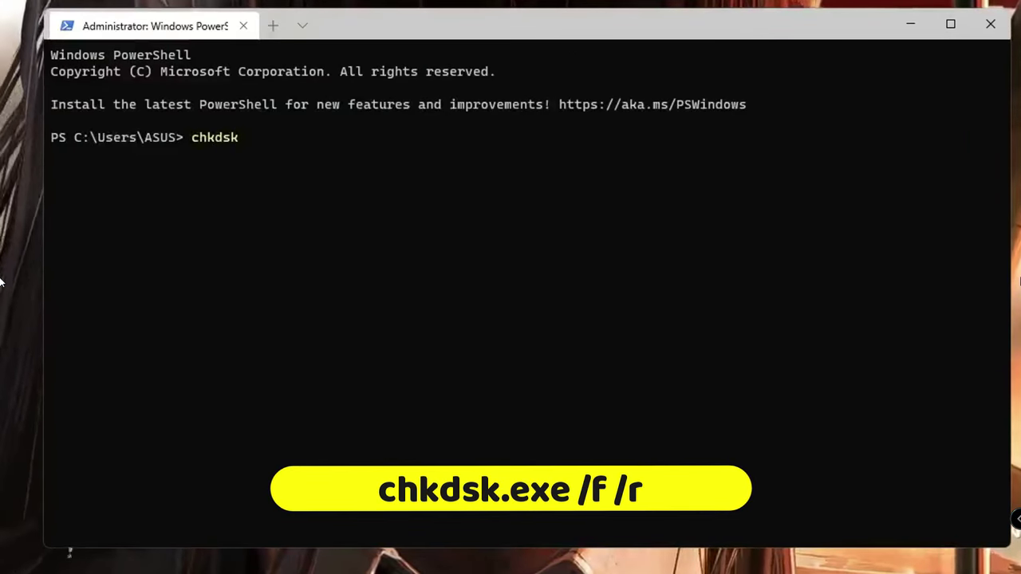
{"action": "type", "text": ".exe"}
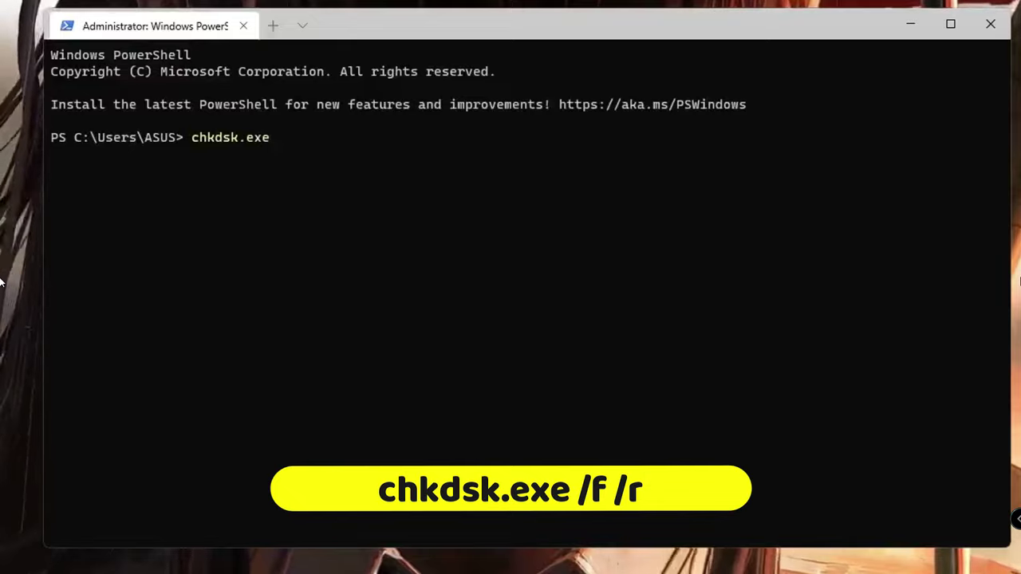
{"action": "type", "text": " /f /"}
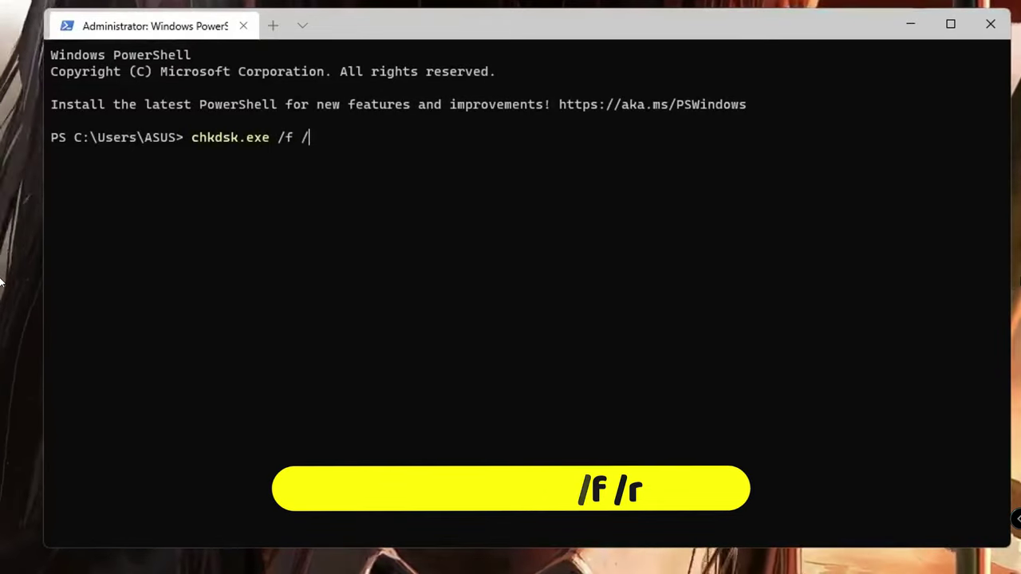
{"action": "type", "text": "r"}
{"action": "key", "text": "Return"}
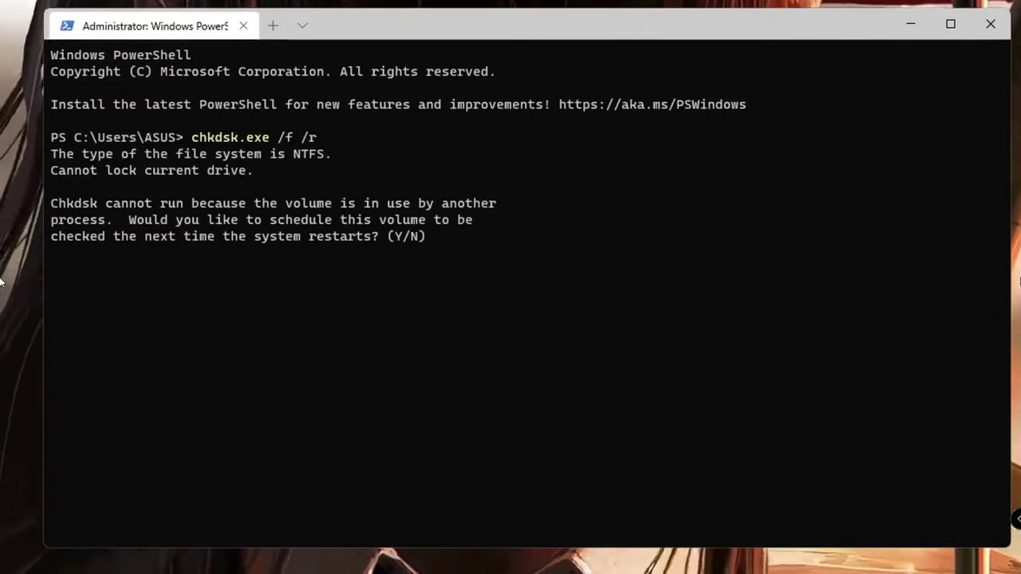